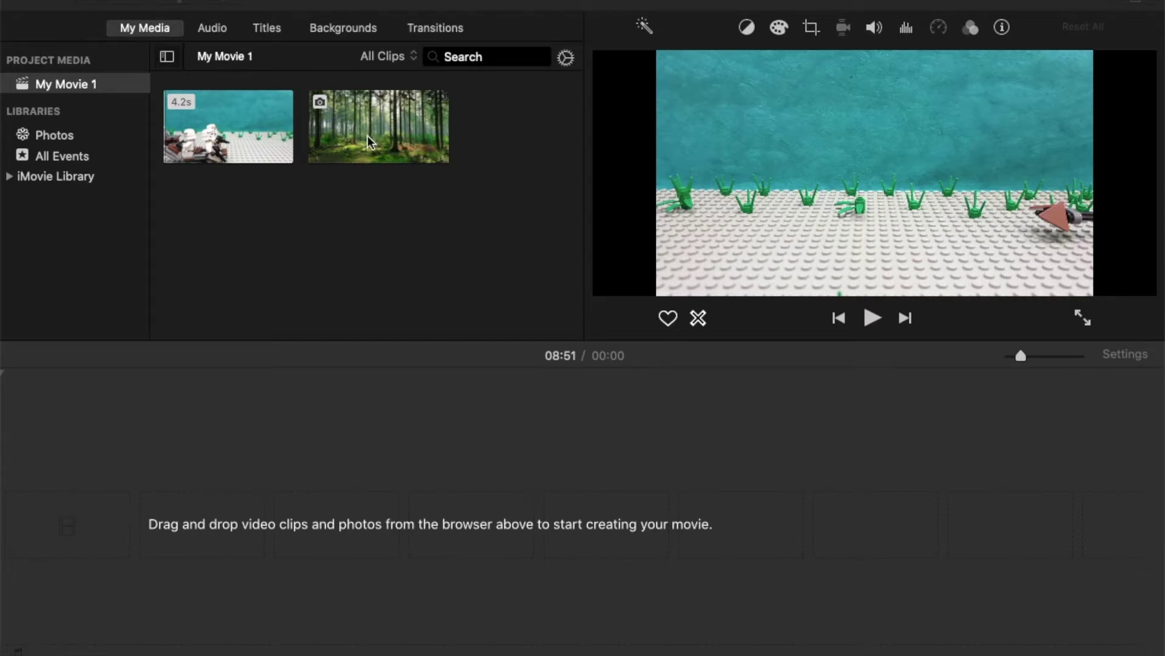
- Add the forest photo to the timeline with Fit cropping, and stack the Lego clip above it
drag(382, 114, 188, 468)
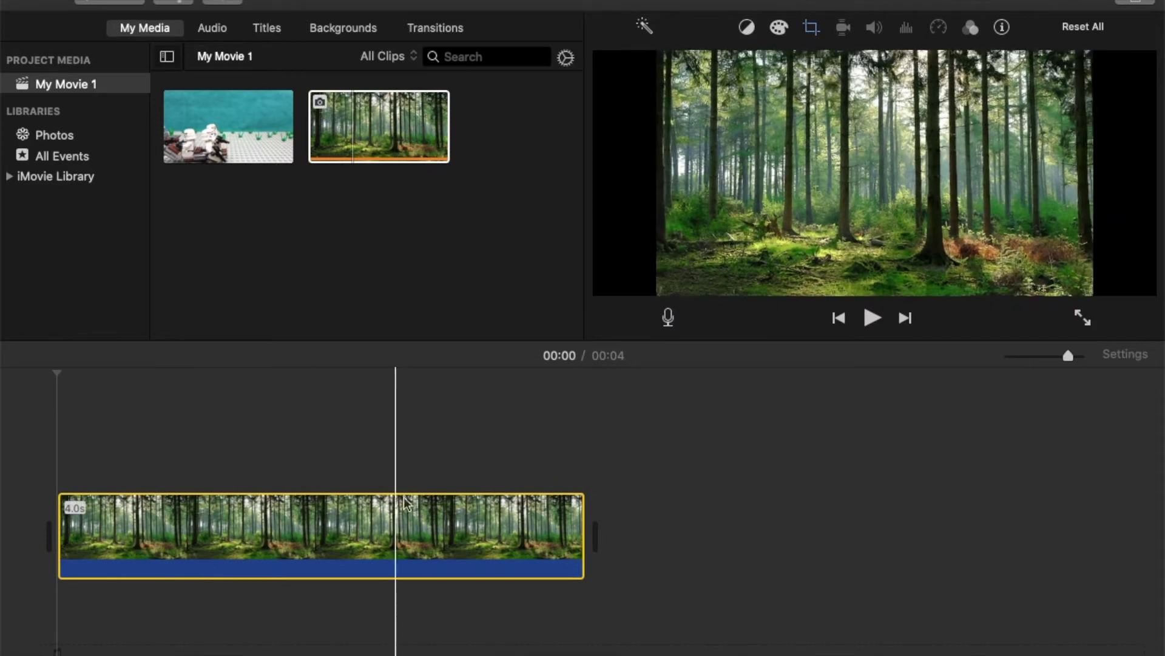
click(811, 28)
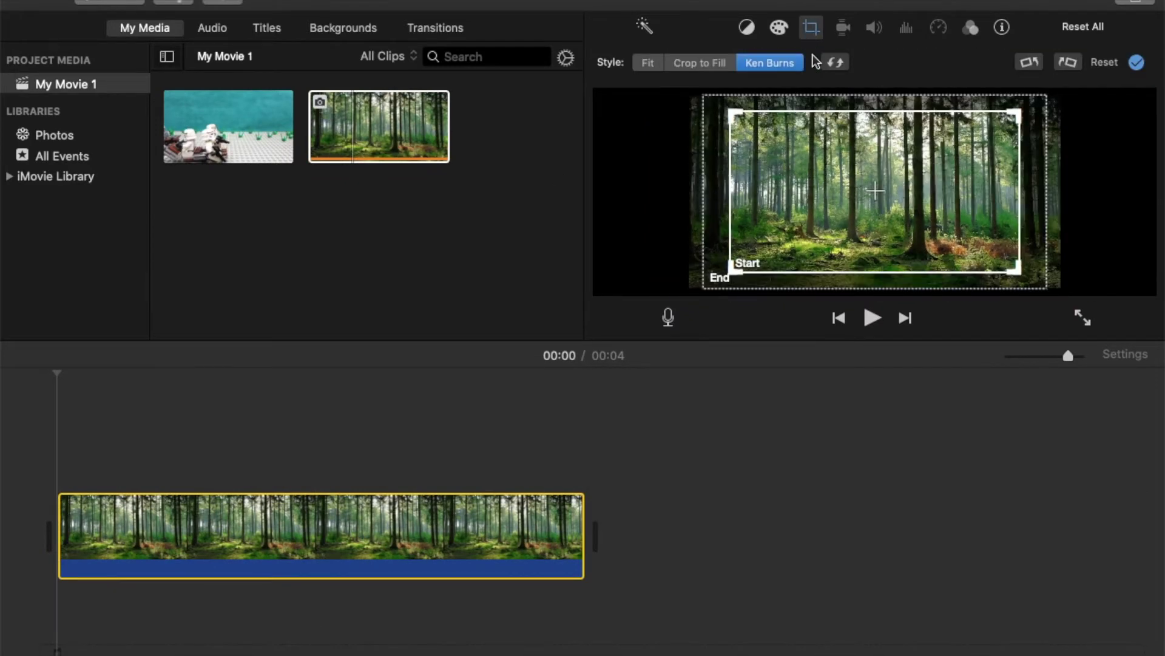
click(658, 68)
click(320, 437)
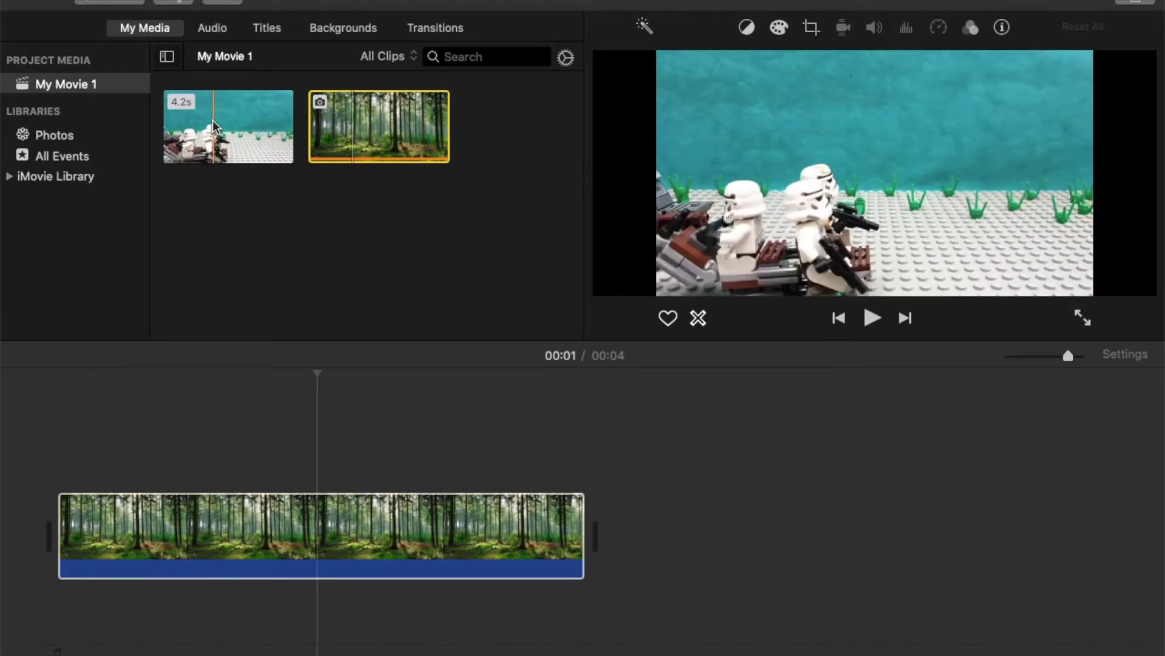
drag(213, 126, 59, 432)
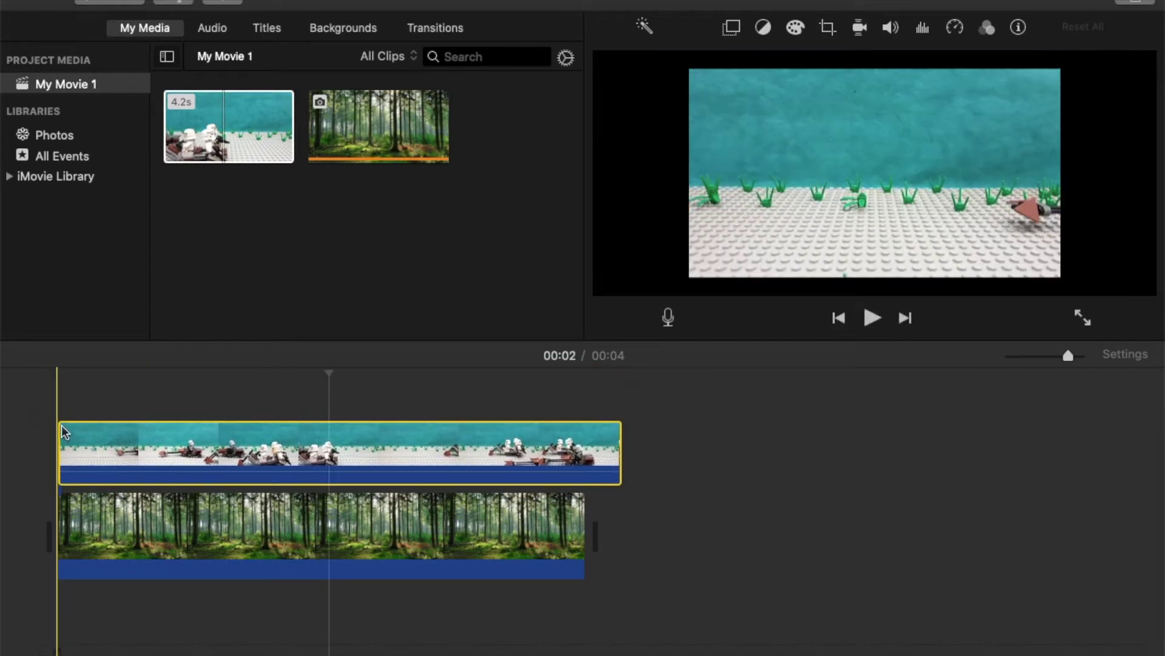
- Stretch the forest photo to 4.1s to match the Lego cutaway clip stacked above it
click(577, 507)
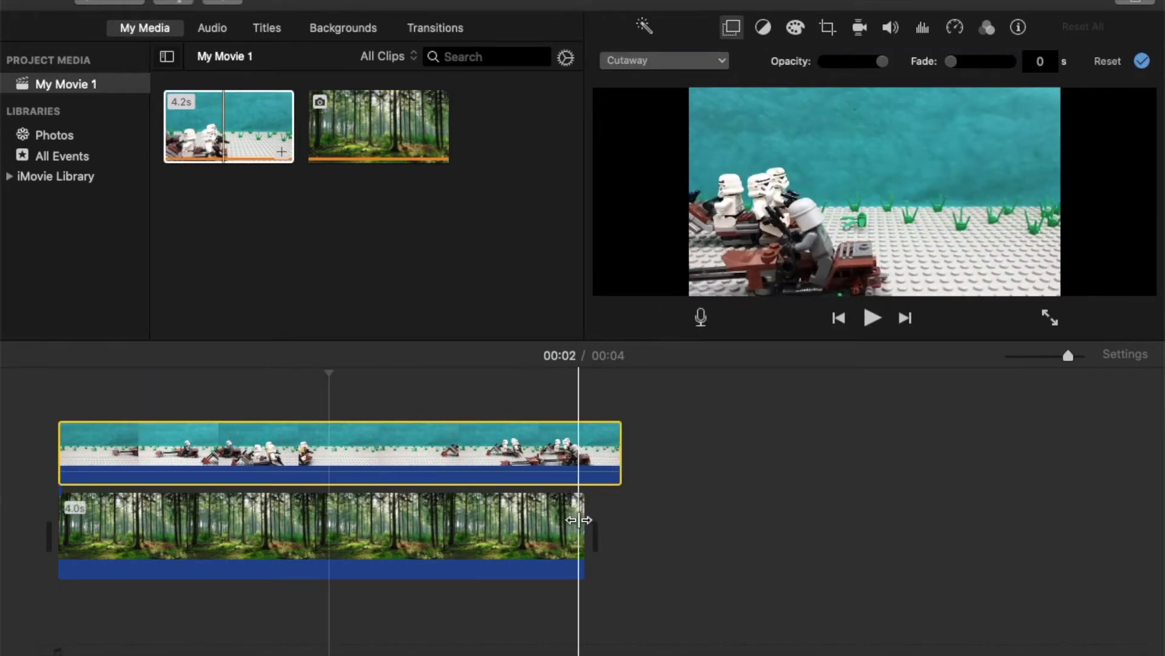
mouse_move(584, 516)
mouse_down()
mouse_move(616, 516)
mouse_move(602, 517)
mouse_up()
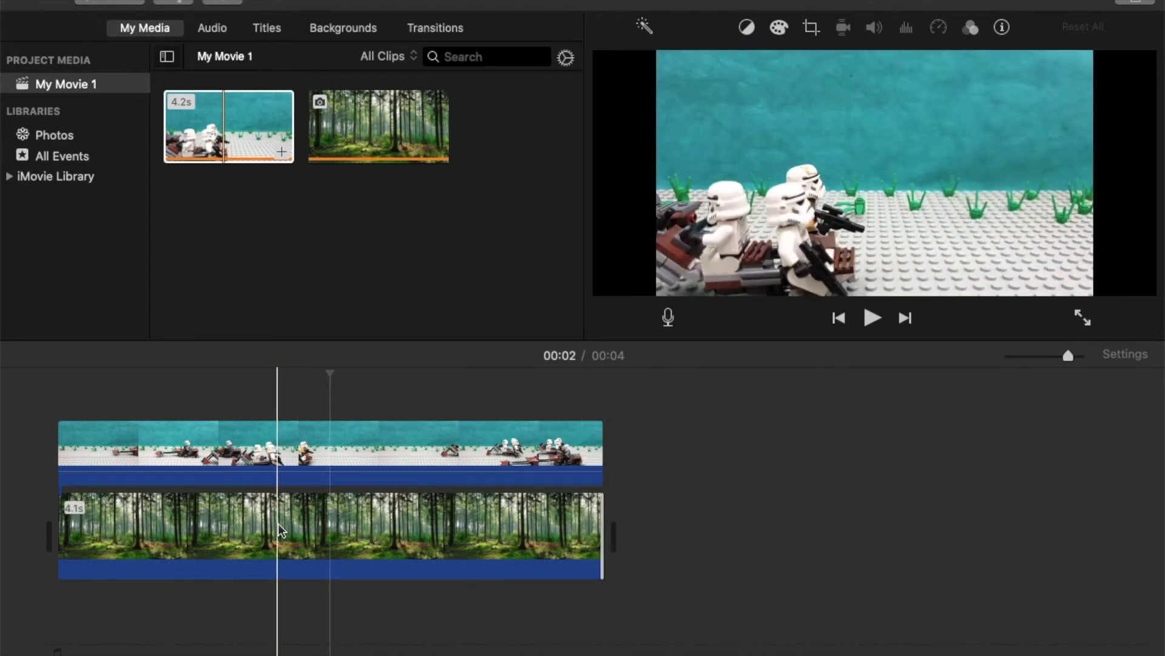
click(349, 477)
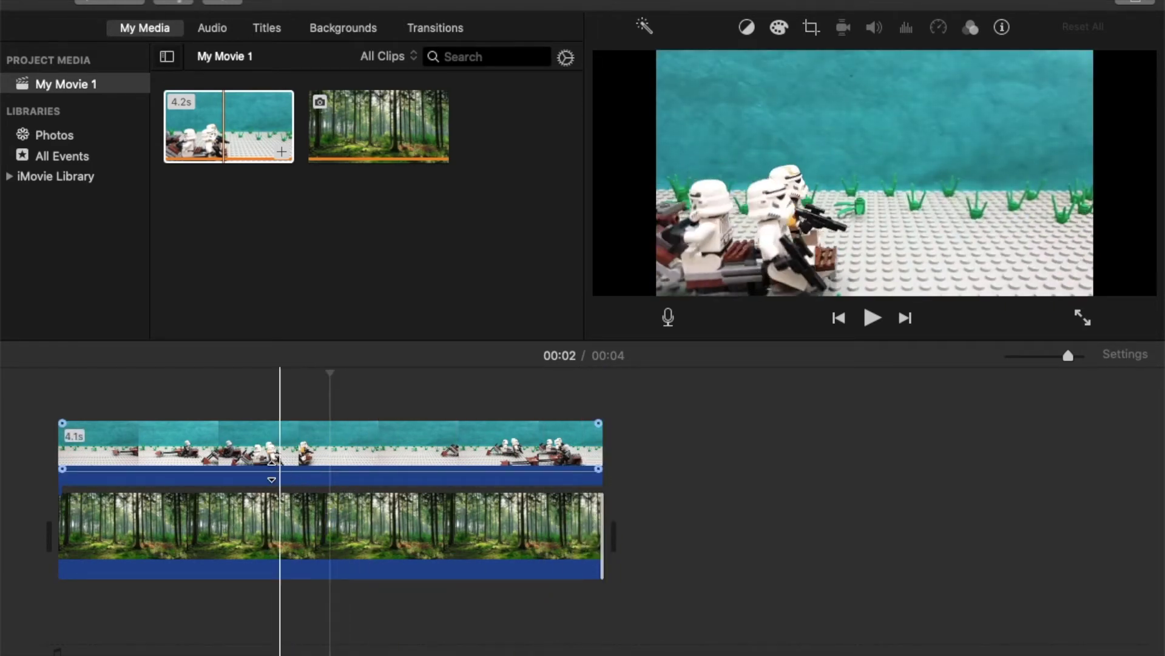
click(166, 446)
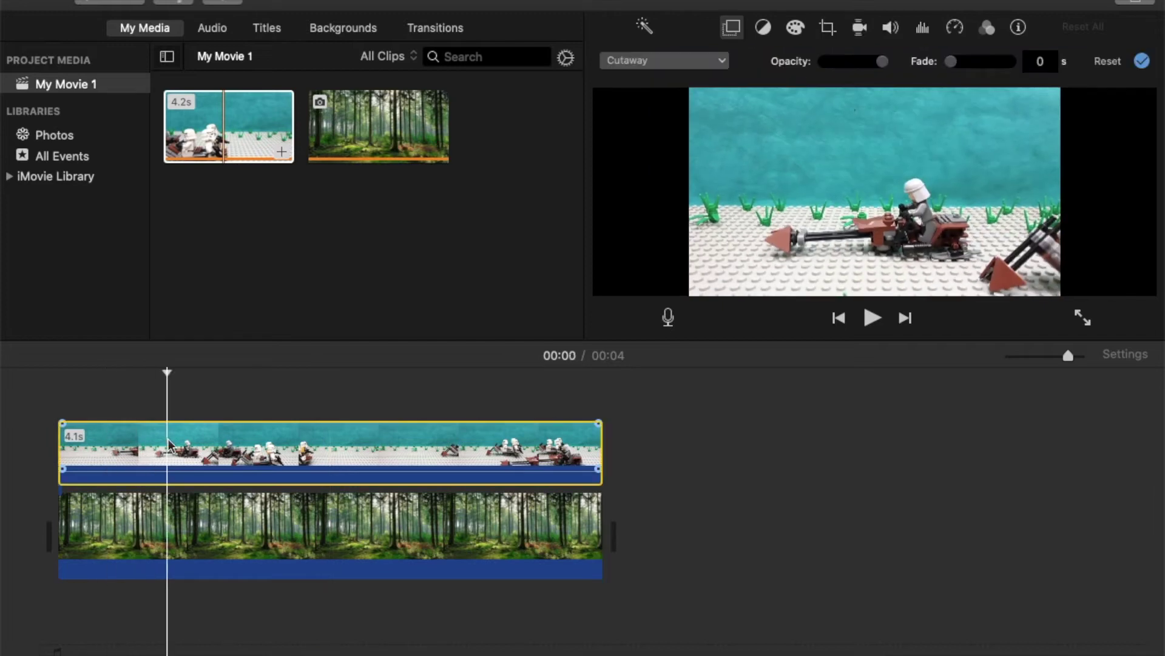
click(253, 443)
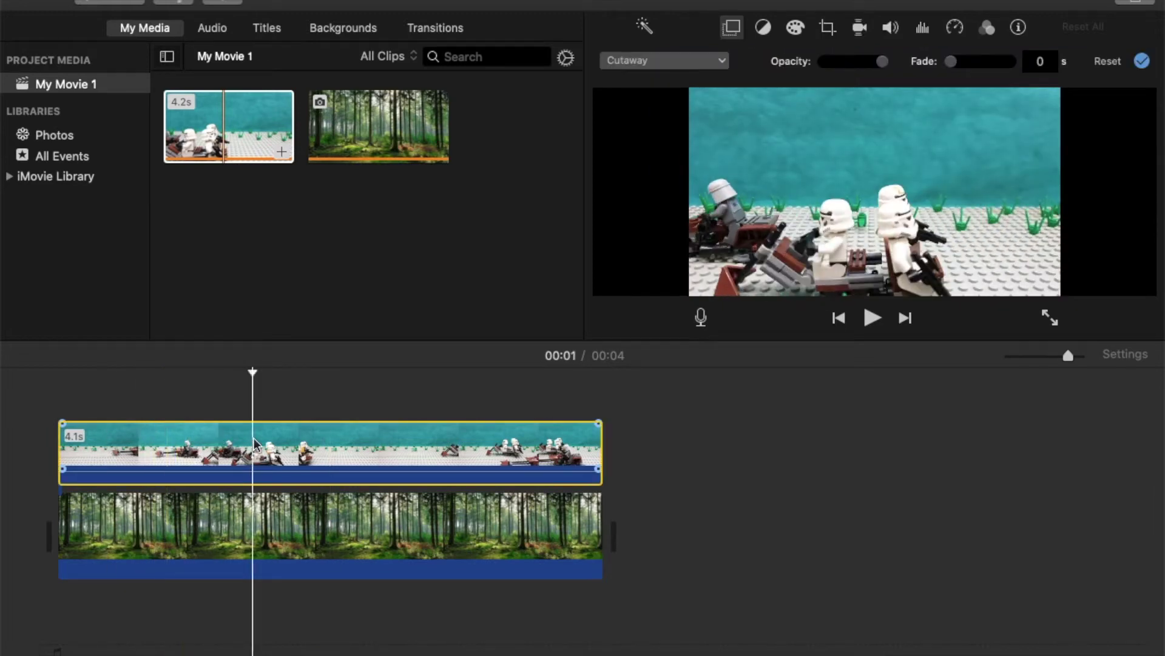
click(733, 28)
- Switch the Lego clip's overlay mode from Cutaway to Green/Blue Screen
click(732, 28)
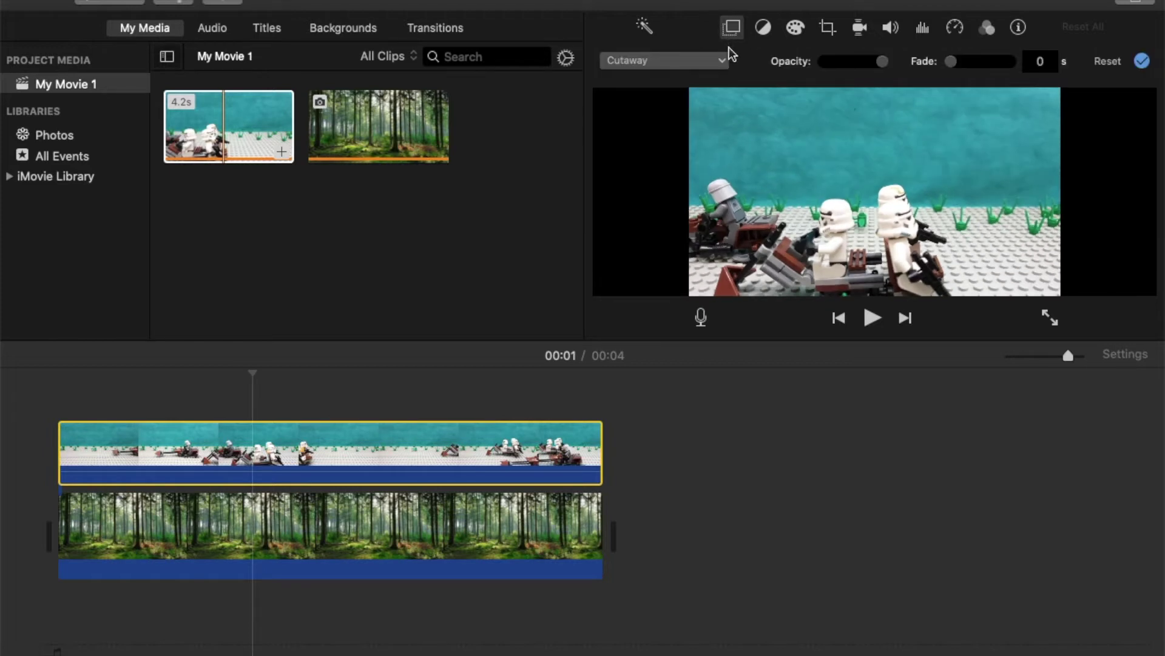
click(653, 63)
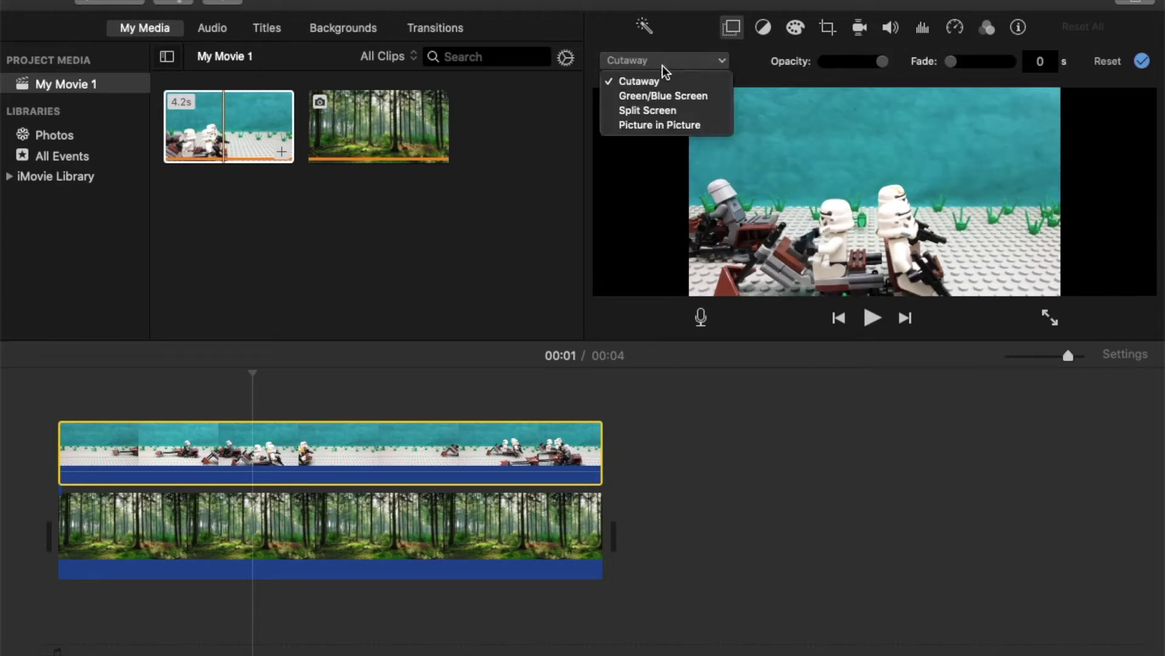
click(660, 97)
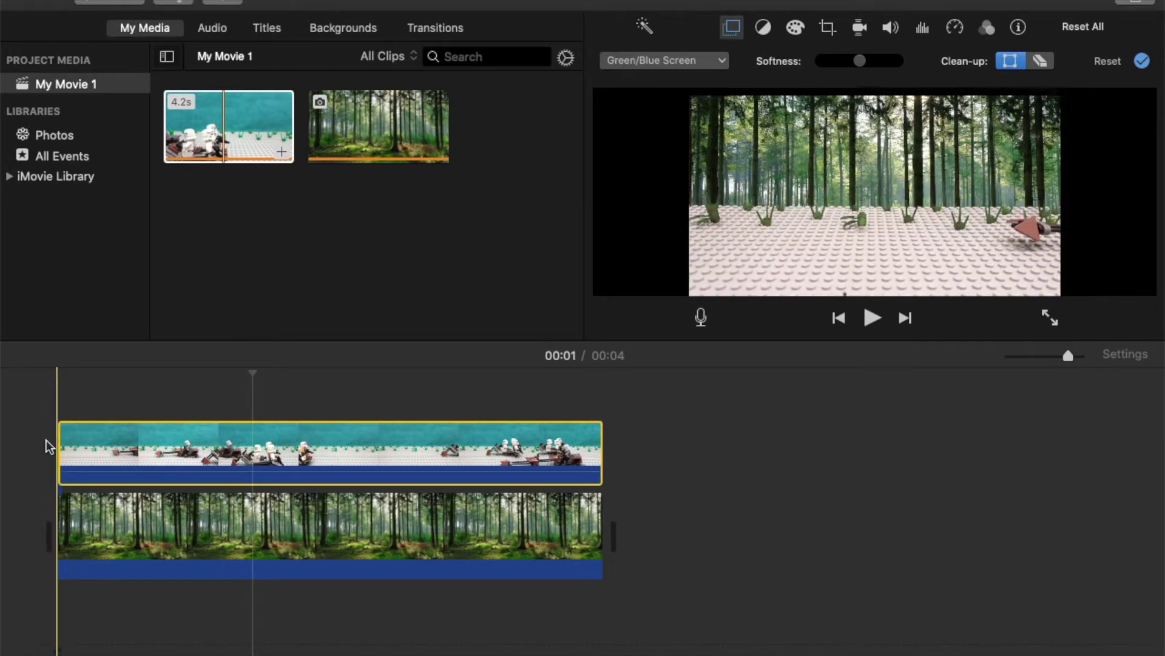
- Play the keyed composite from the start to check the speeders over the forest
key(space)
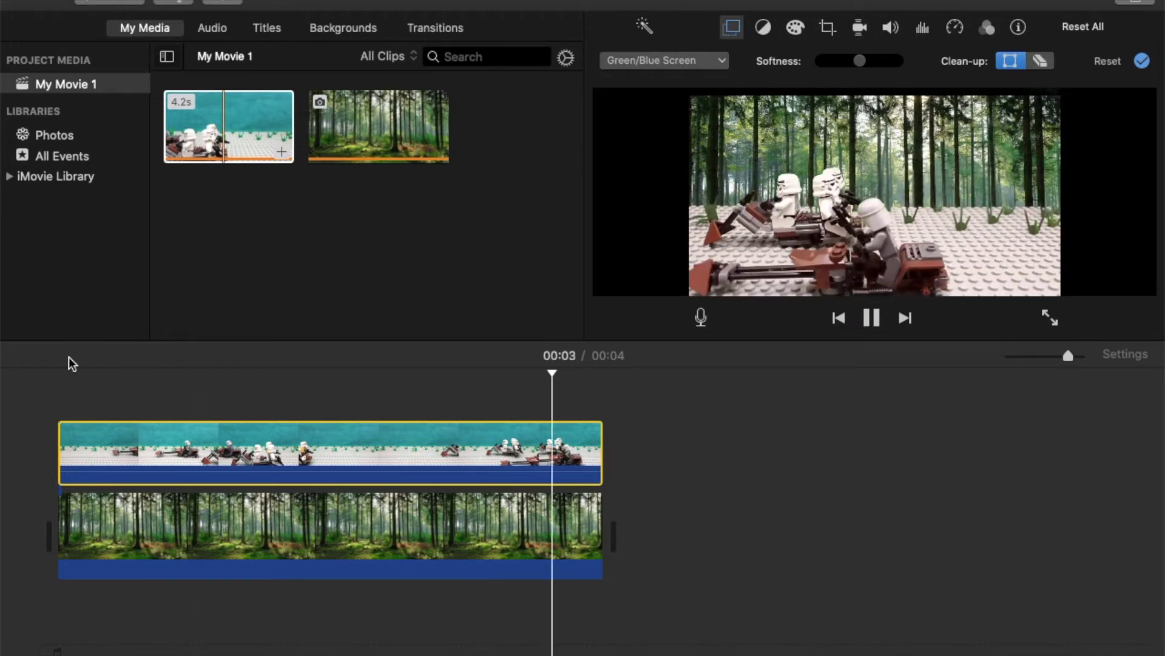
click(65, 393)
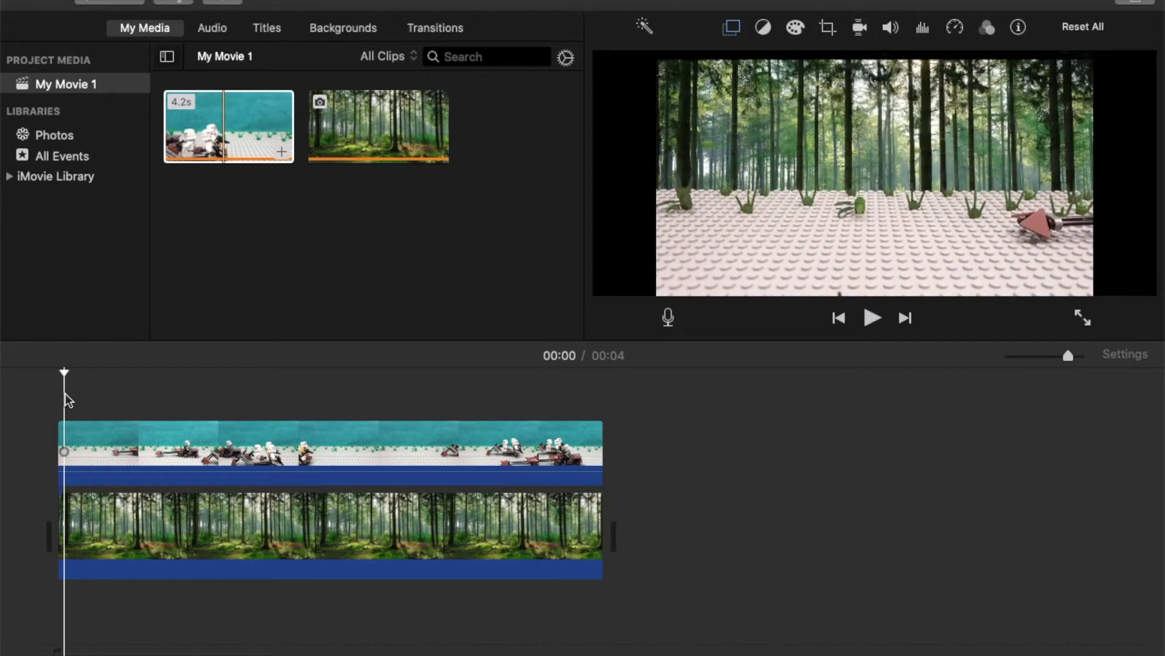
key(space)
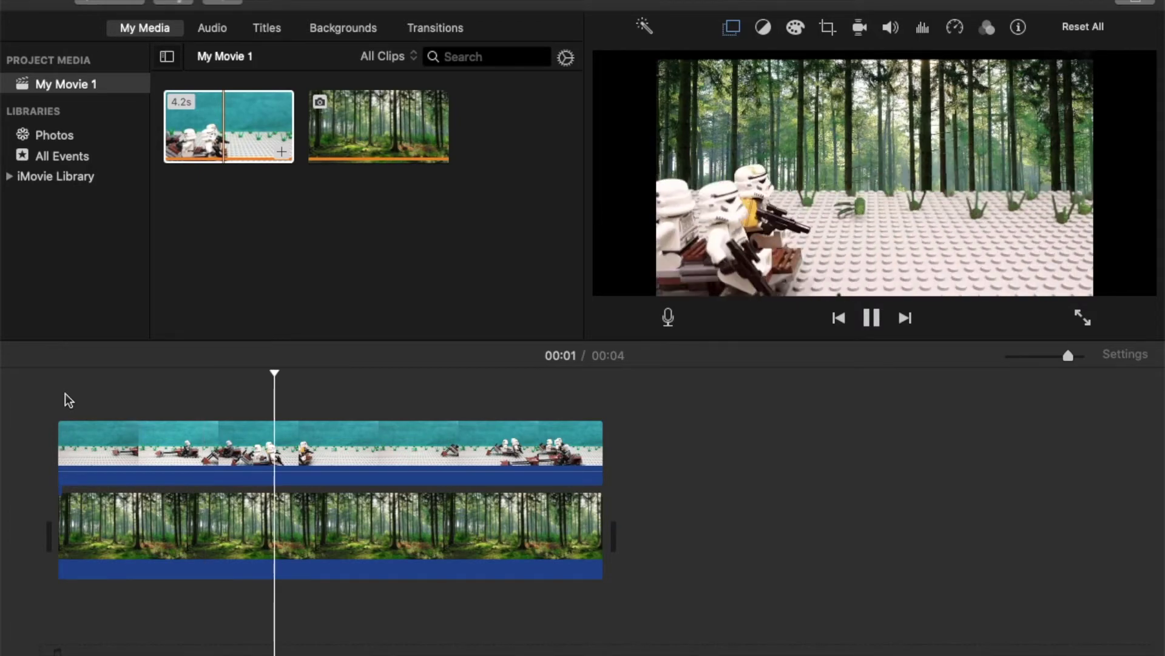
key(space)
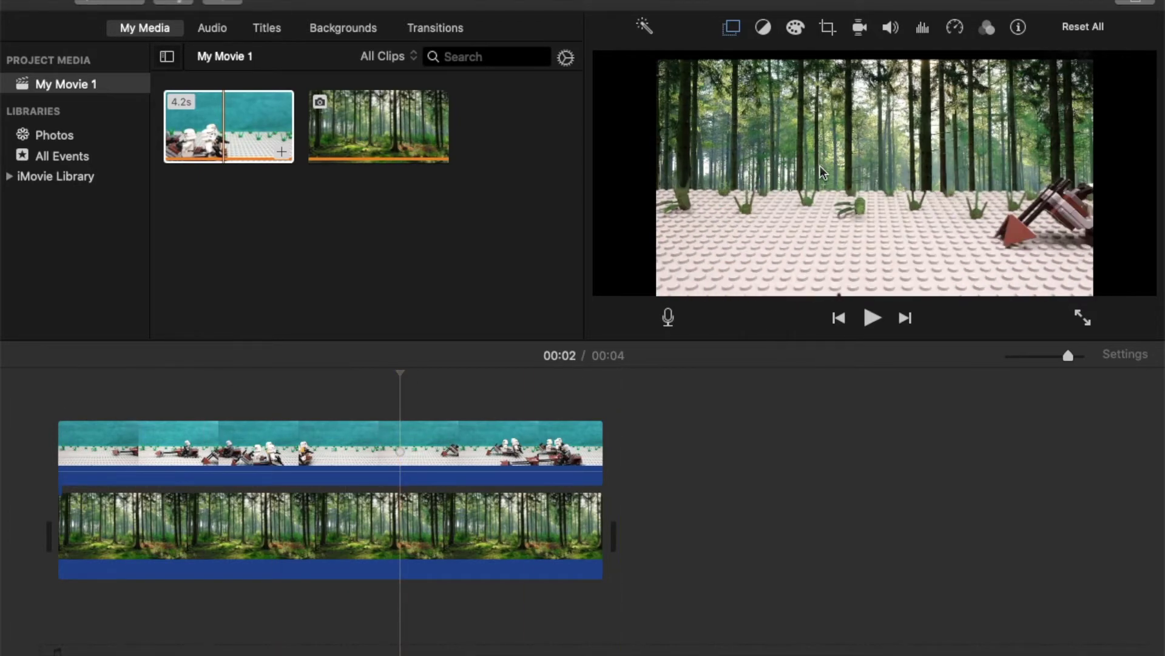
click(491, 393)
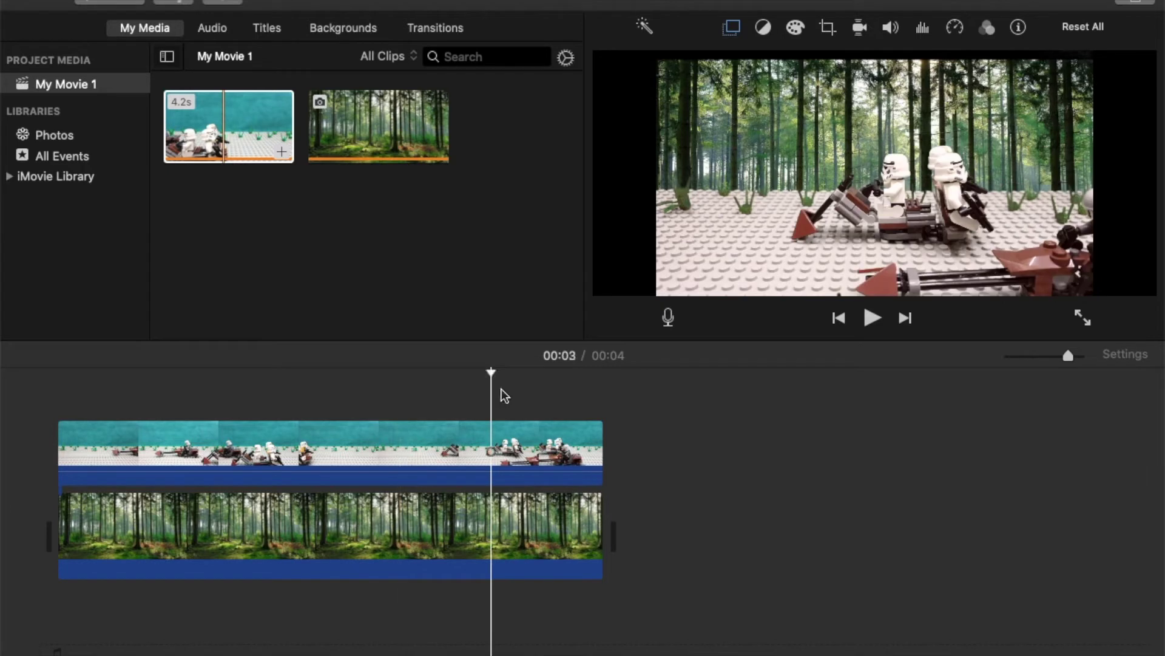
click(731, 27)
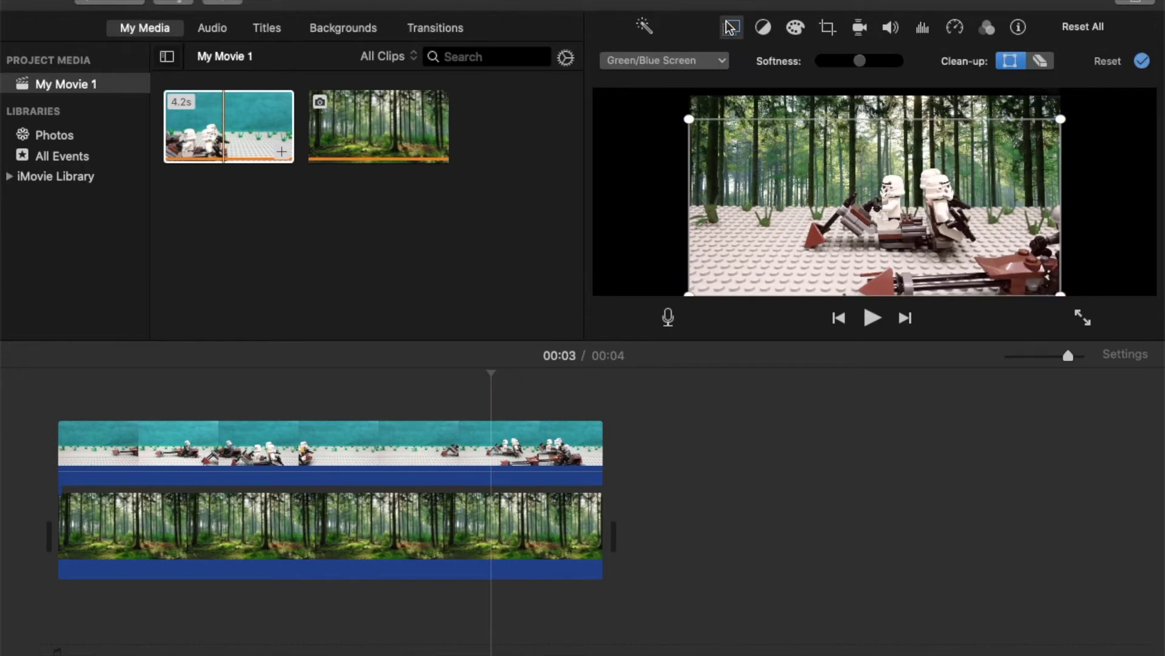
- Paint out leftover background at the top right and top left with the Clean-up eraser
click(1042, 66)
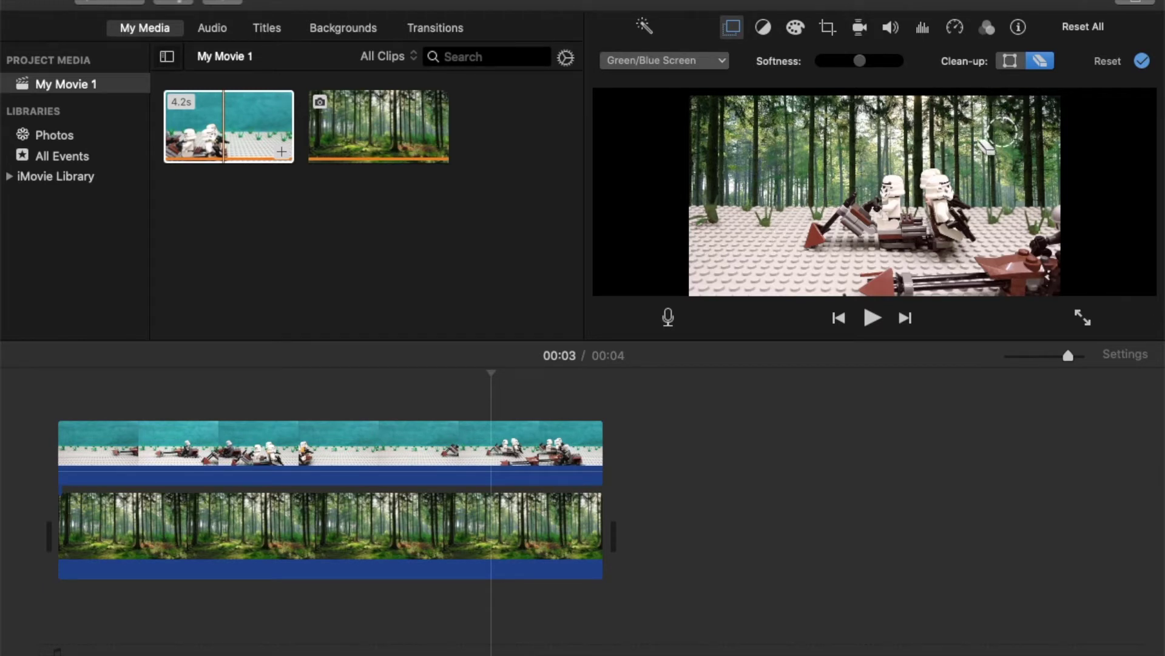
mouse_move(778, 236)
mouse_down()
mouse_move(799, 259)
mouse_move(814, 233)
mouse_move(798, 180)
mouse_move(814, 159)
mouse_move(835, 141)
mouse_up()
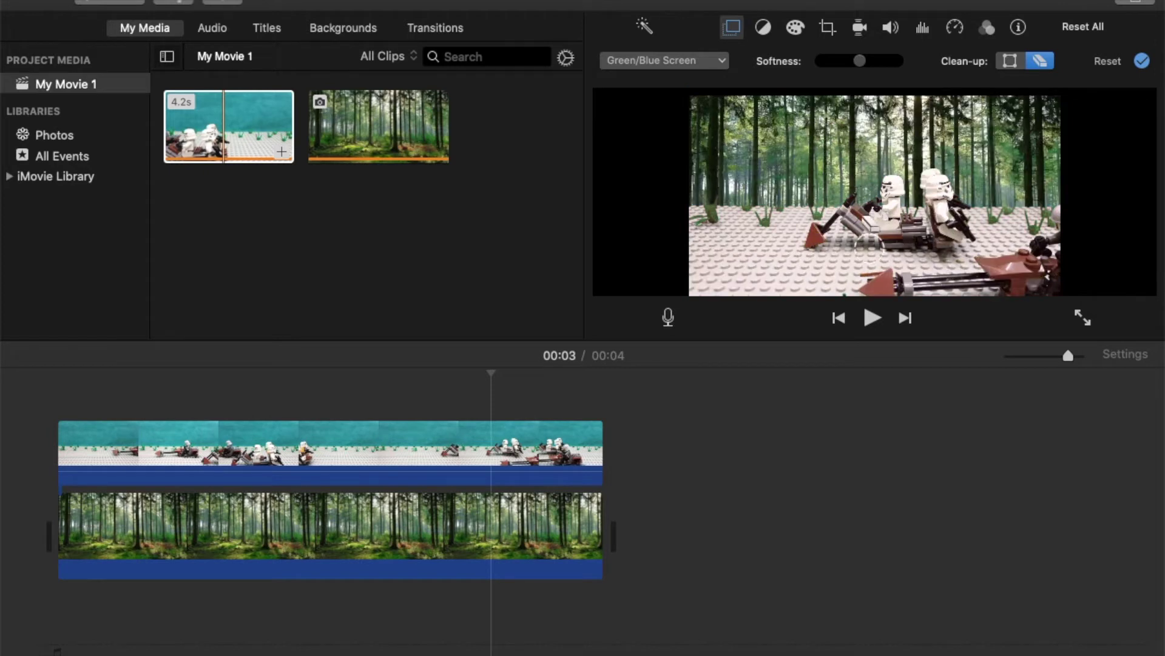
mouse_move(1005, 208)
mouse_down()
mouse_move(897, 250)
mouse_move(829, 100)
mouse_up()
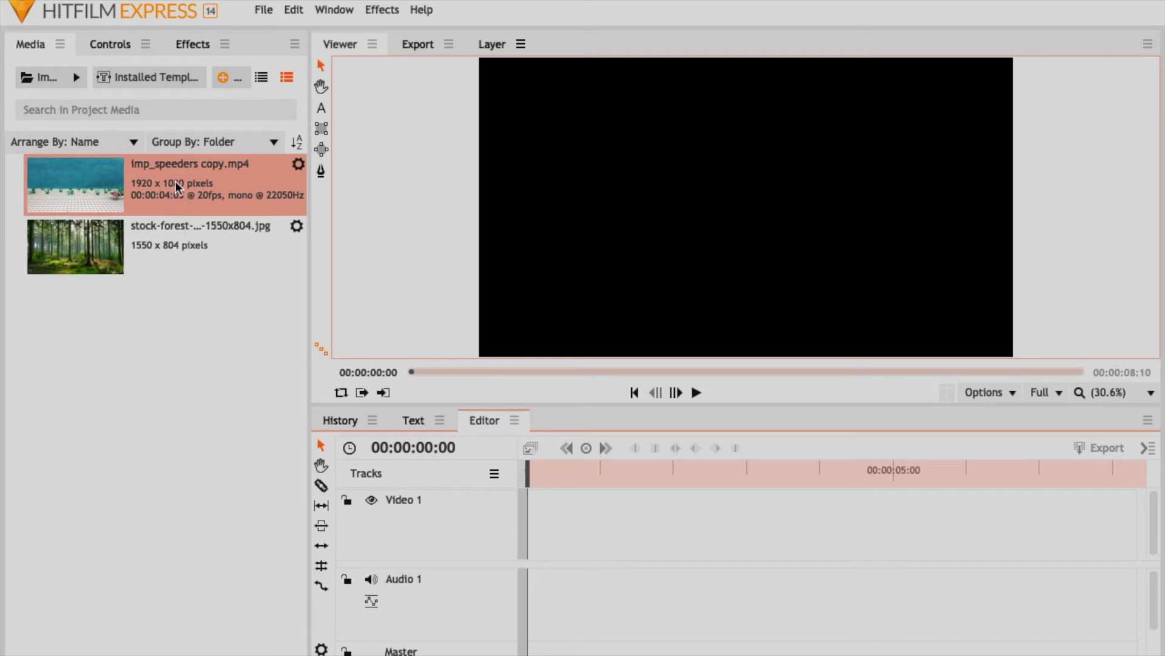
- Make a composite shot from the forest photo with a duration of 00:00:05:00
click(179, 241)
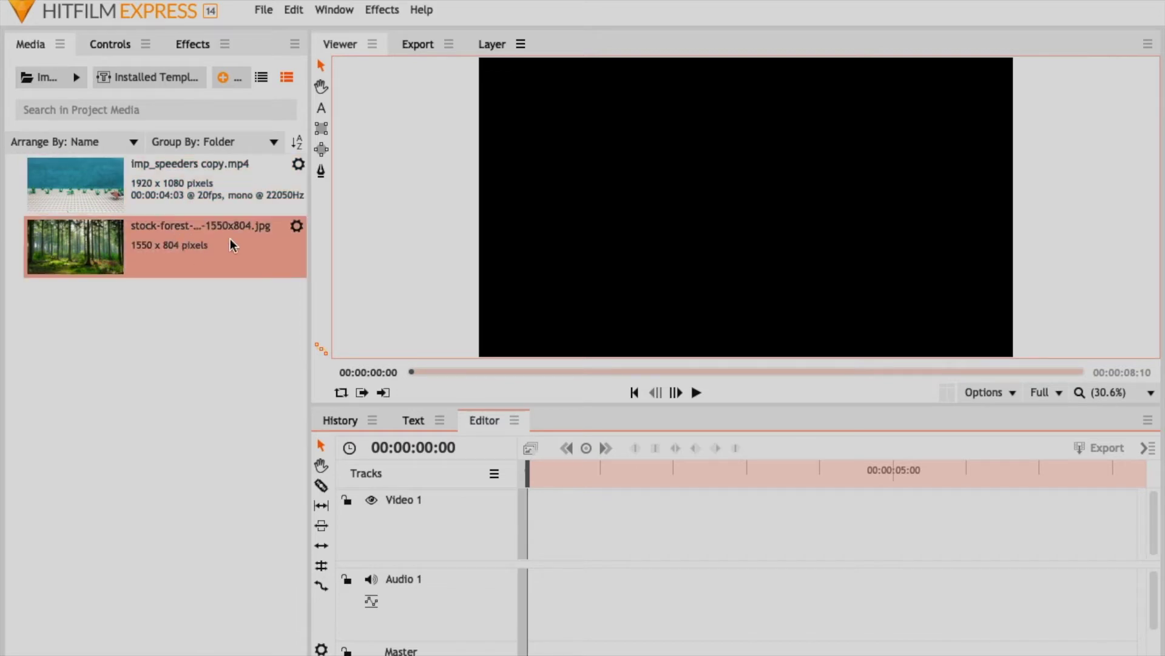
right_click(201, 246)
click(270, 479)
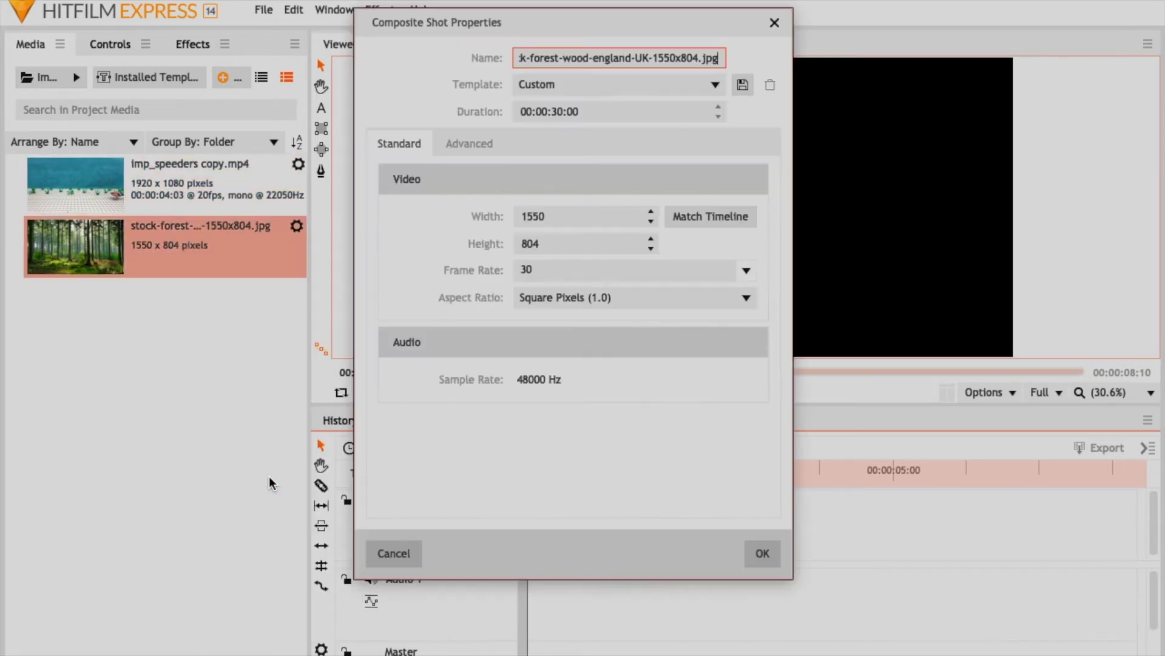
click(542, 114)
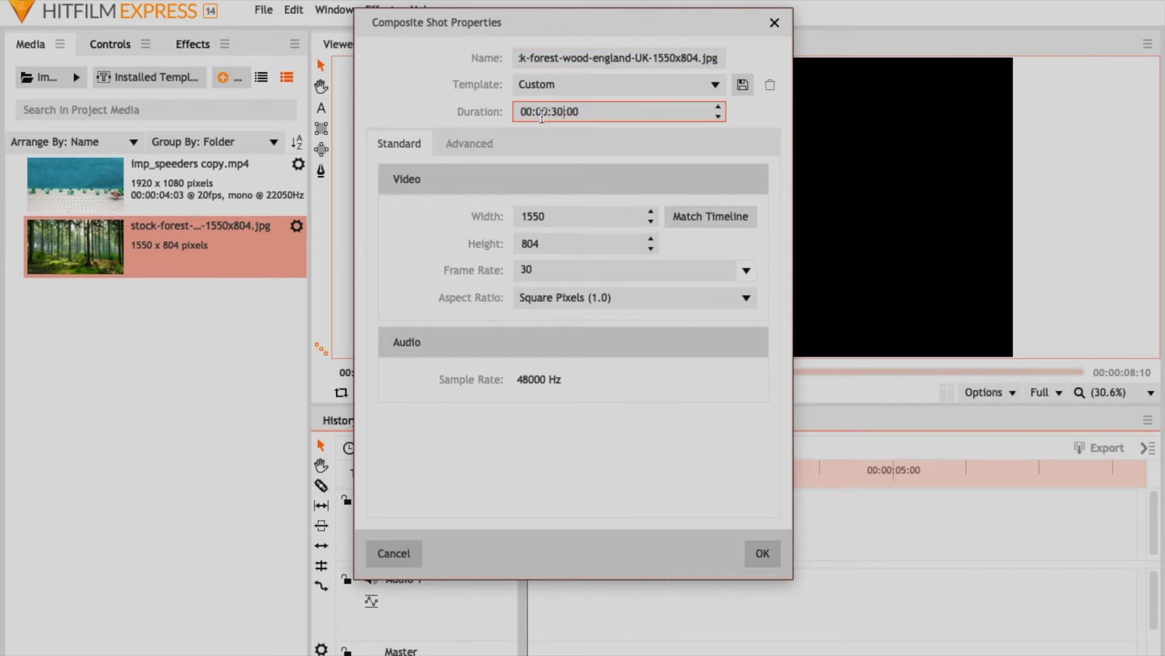
key(BackSpace)
text(05)
- Create the composite, add imp_speeders copy.mp4 as the top layer, and expand its properties
click(763, 554)
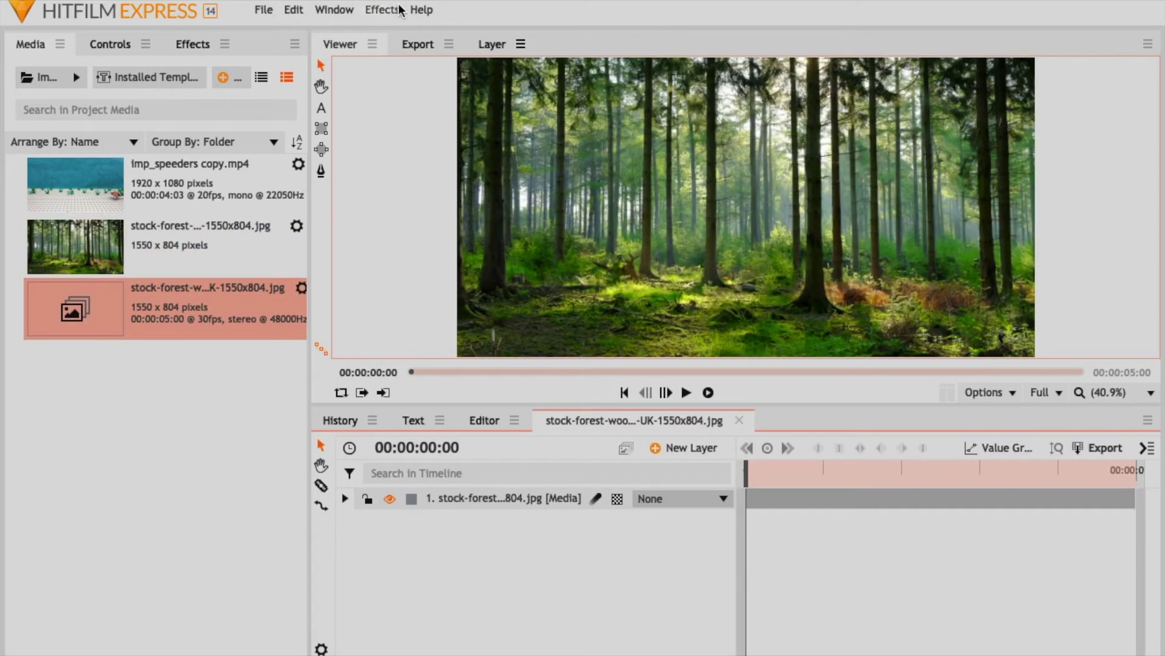
click(170, 181)
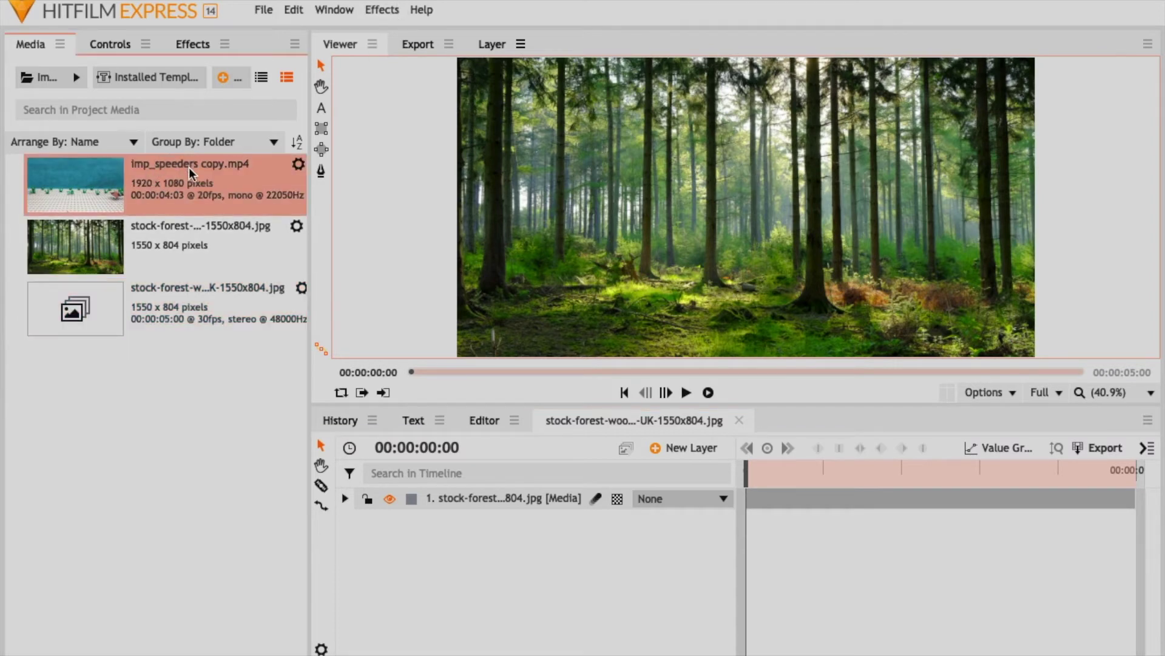
mouse_move(176, 181)
mouse_down()
mouse_move(167, 182)
mouse_move(471, 504)
mouse_up()
drag(472, 495, 473, 496)
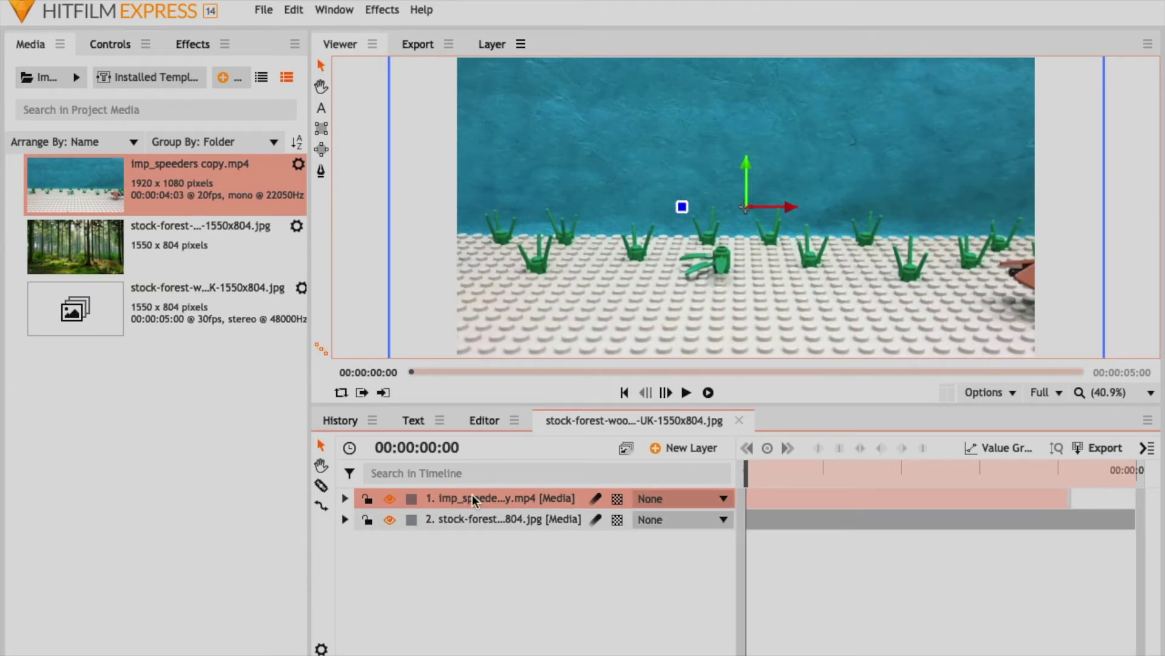
click(344, 499)
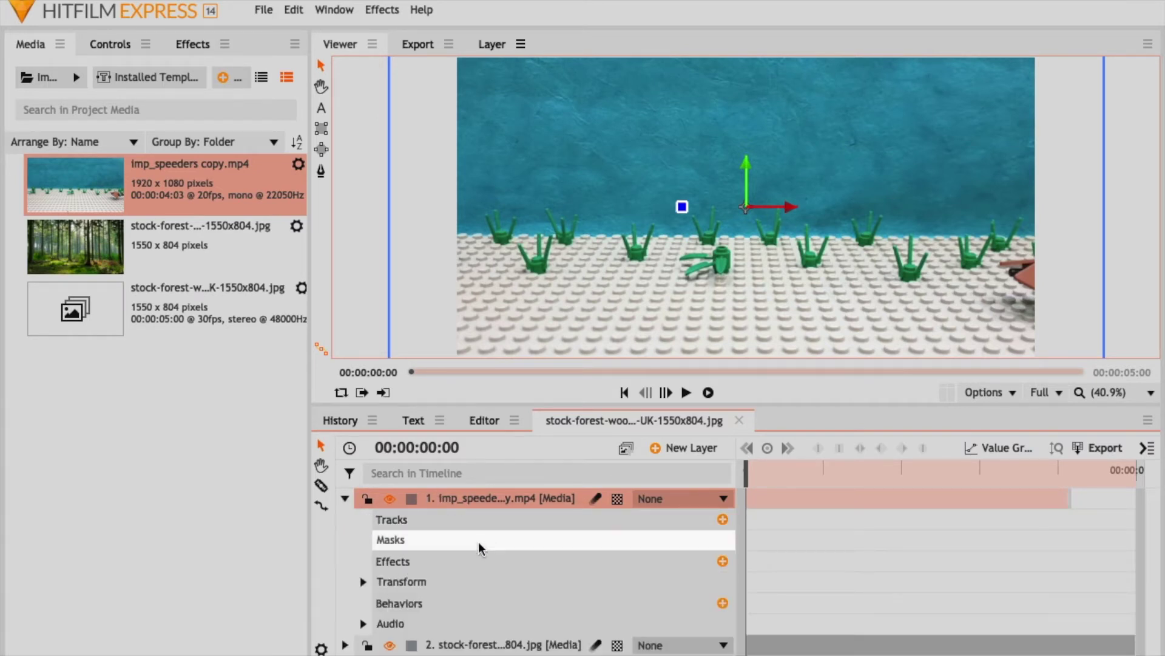
- Add a Color Difference Key to the speeder layer and set its Screen Color to Blue
click(722, 561)
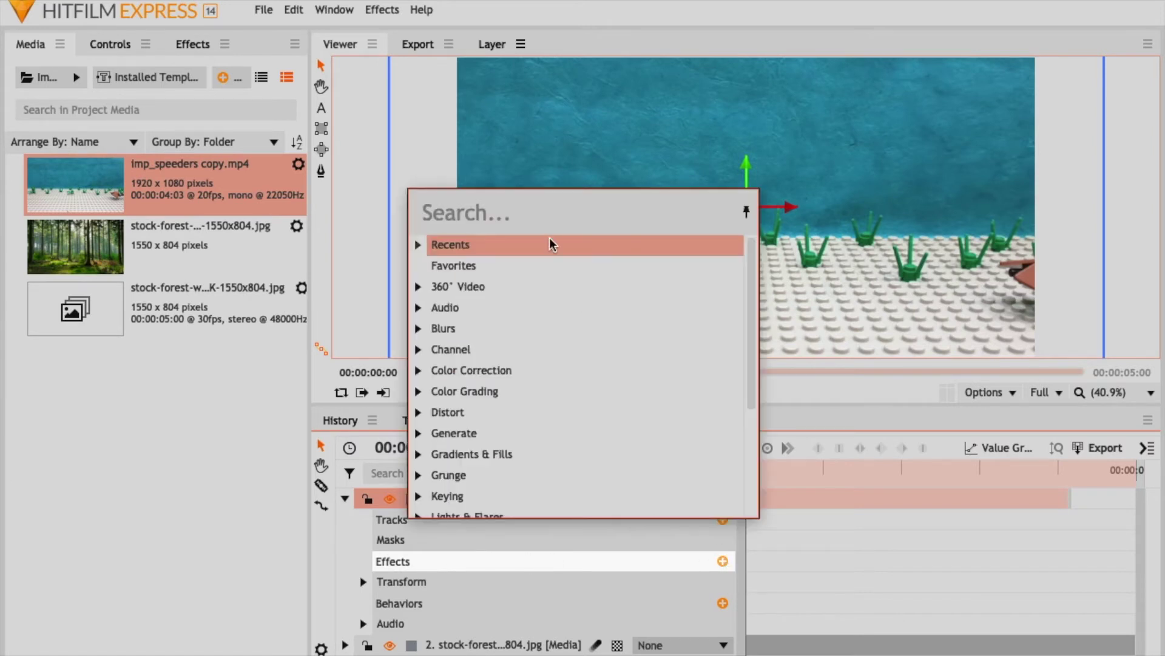
text(green)
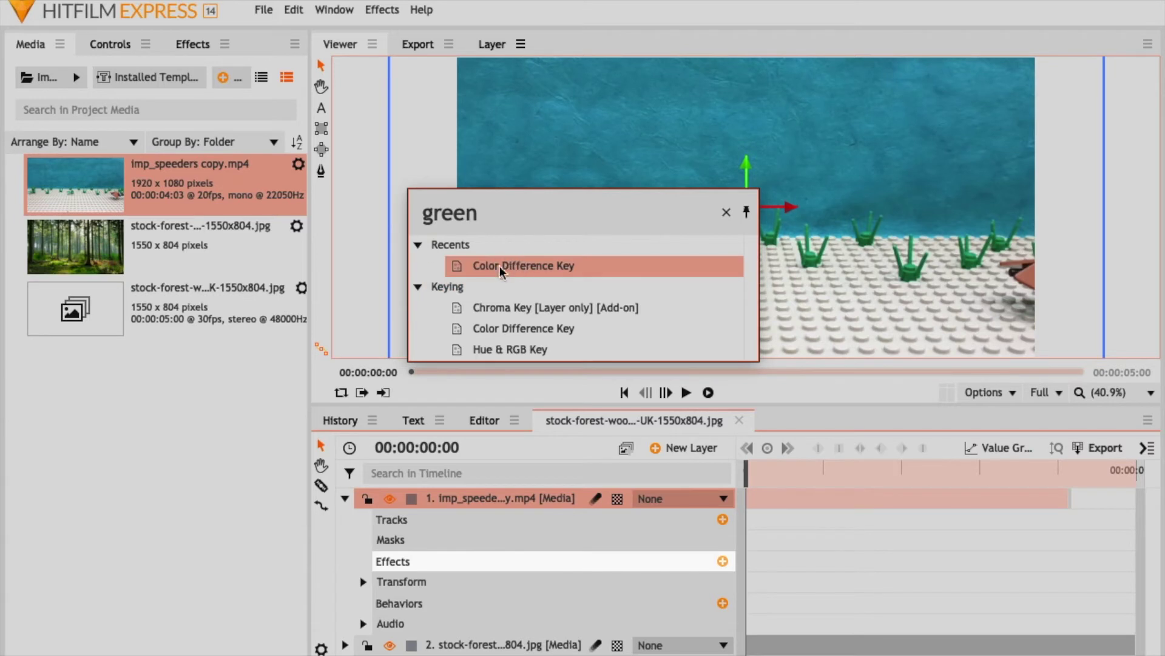
click(567, 266)
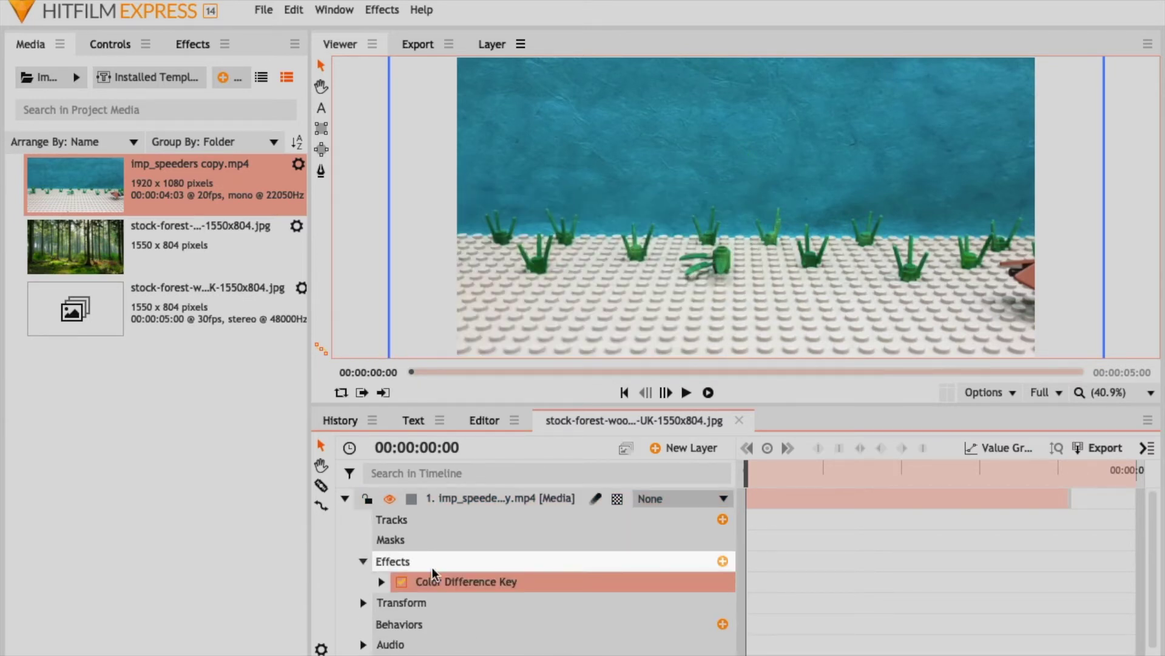
click(400, 582)
click(381, 582)
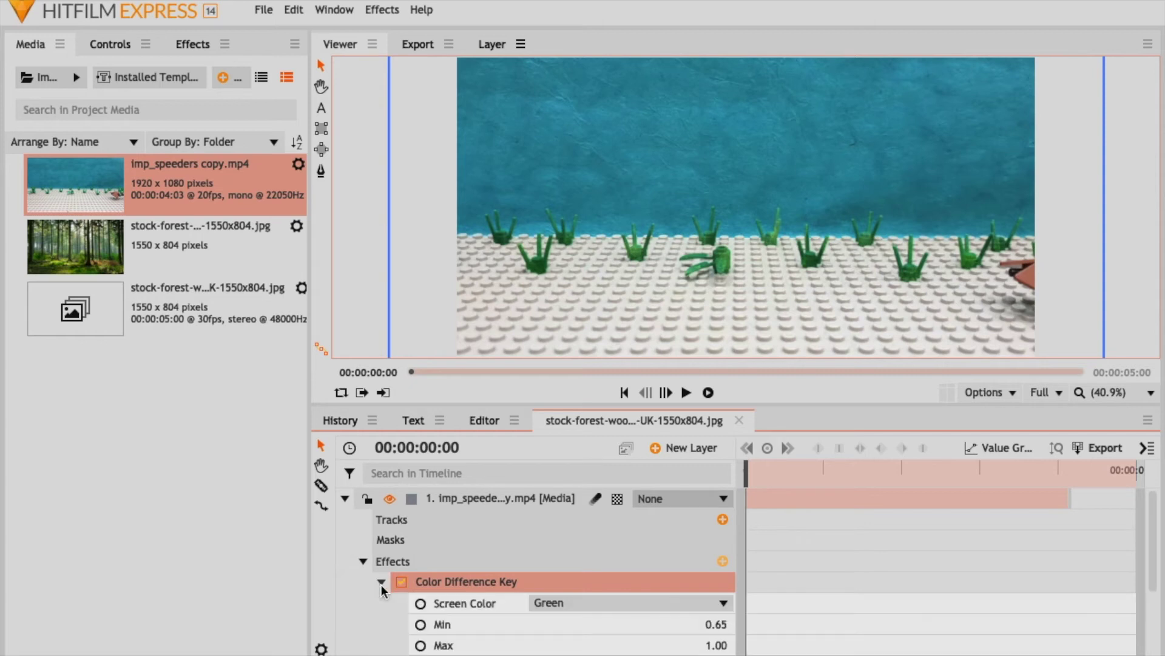
scroll(489, 601, down, 1)
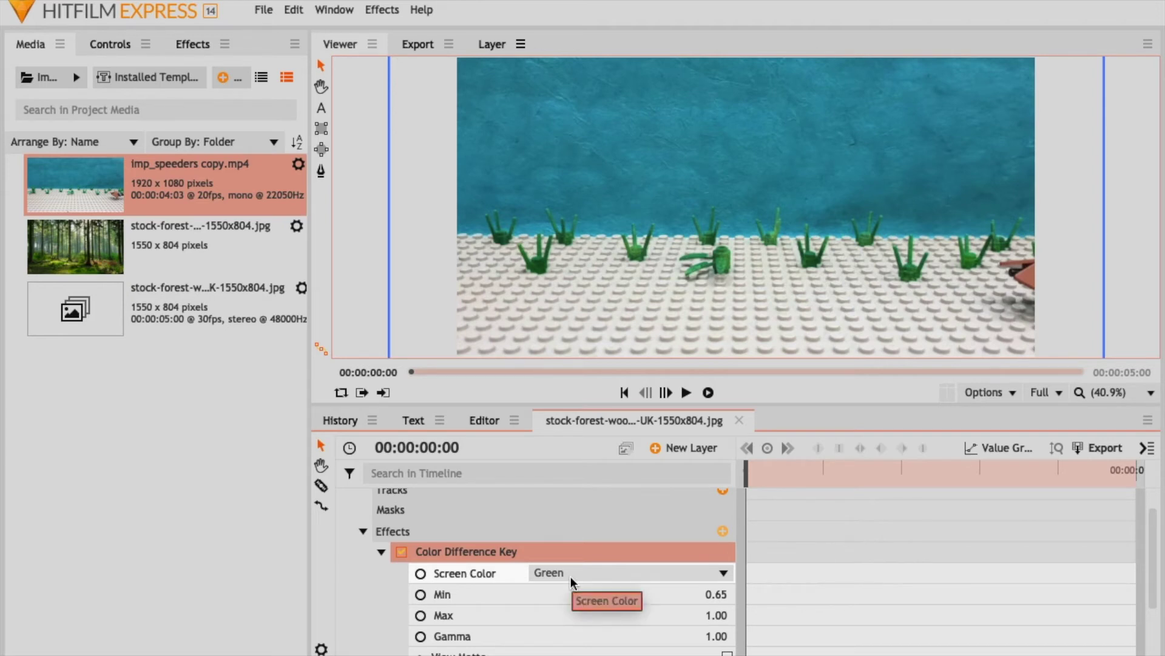
click(602, 574)
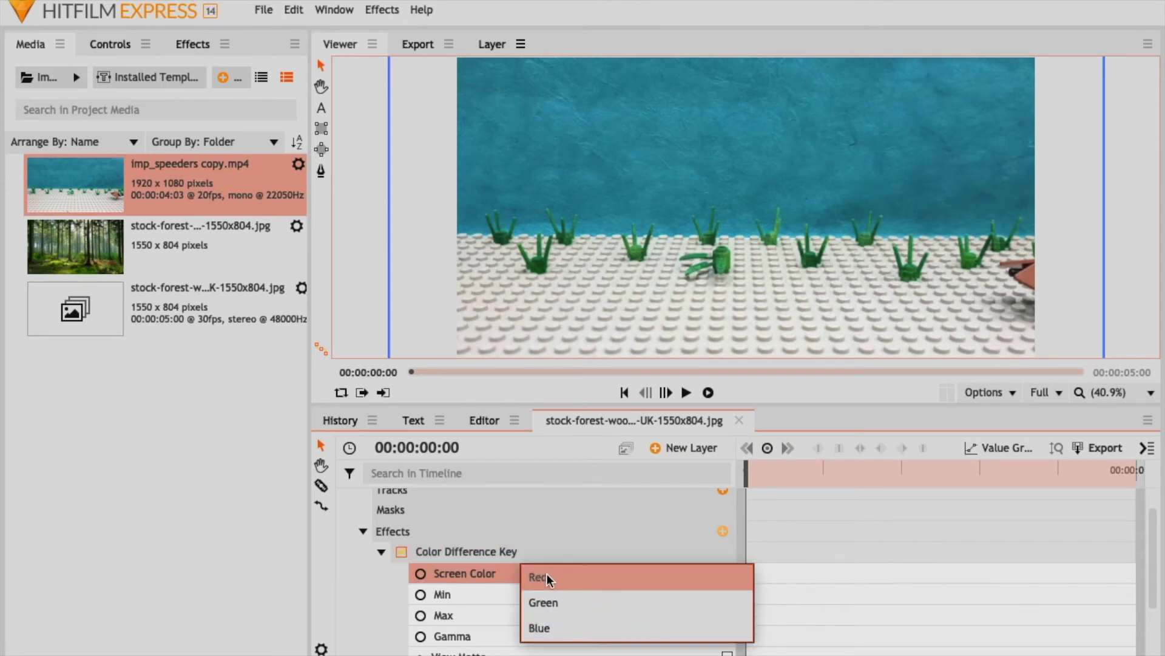
click(549, 628)
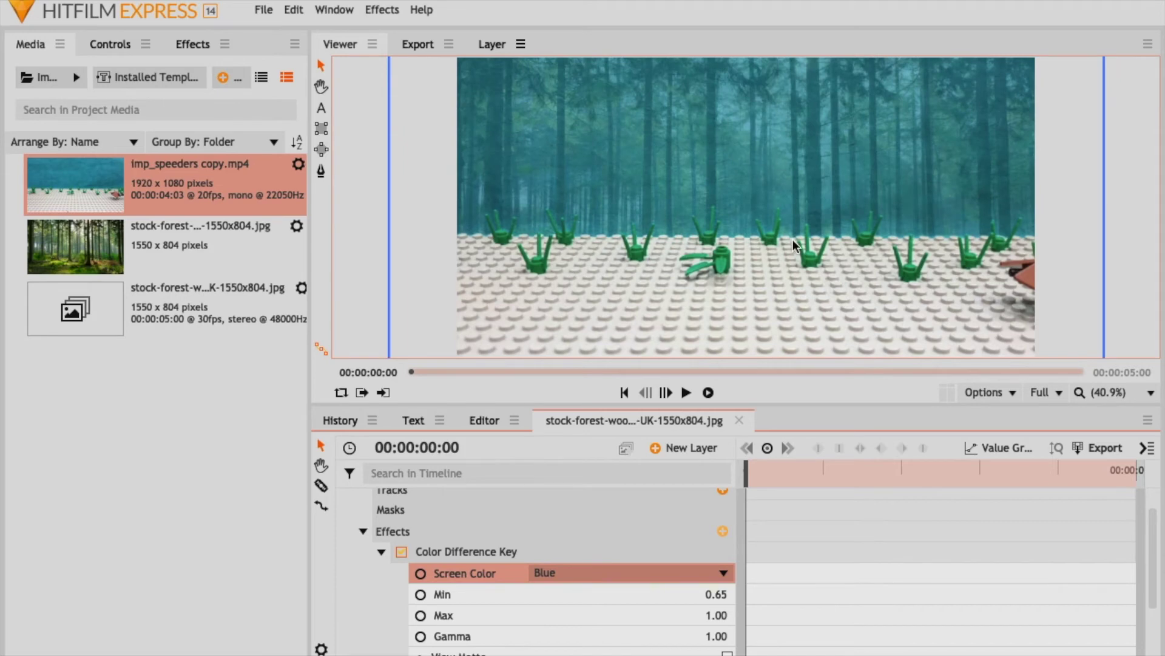
- Tune the key to Min 0.93, Max 1.00 and Gamma 1.24, then play back from the start
drag(754, 478, 824, 482)
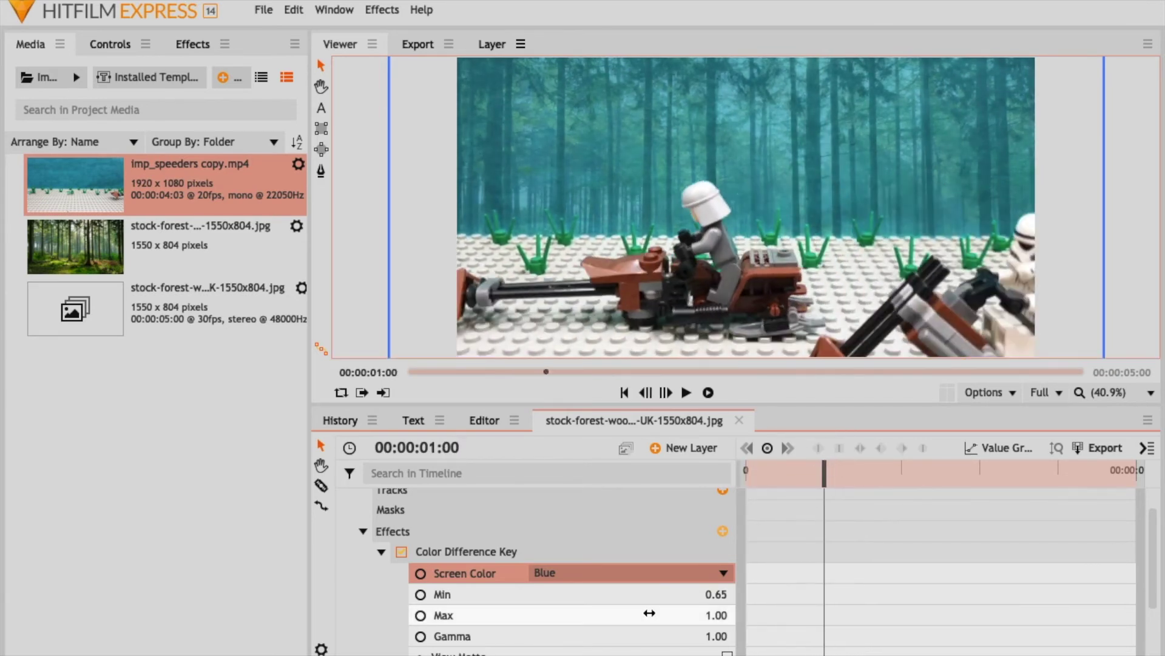
scroll(654, 613, down, 3)
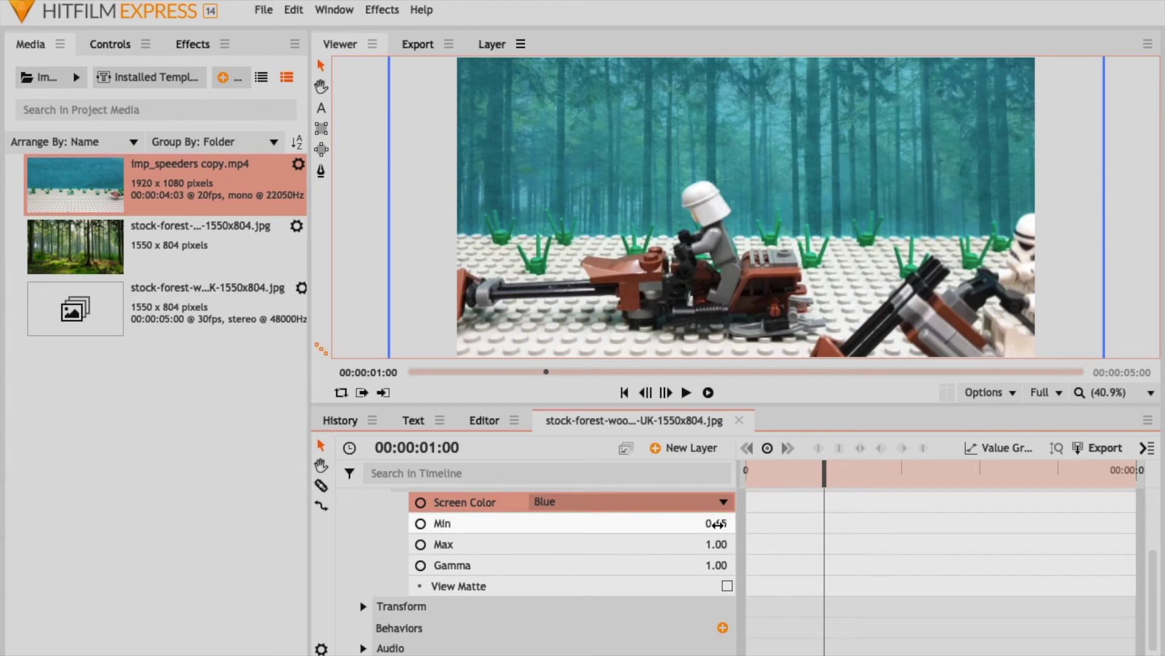
drag(716, 523, 763, 523)
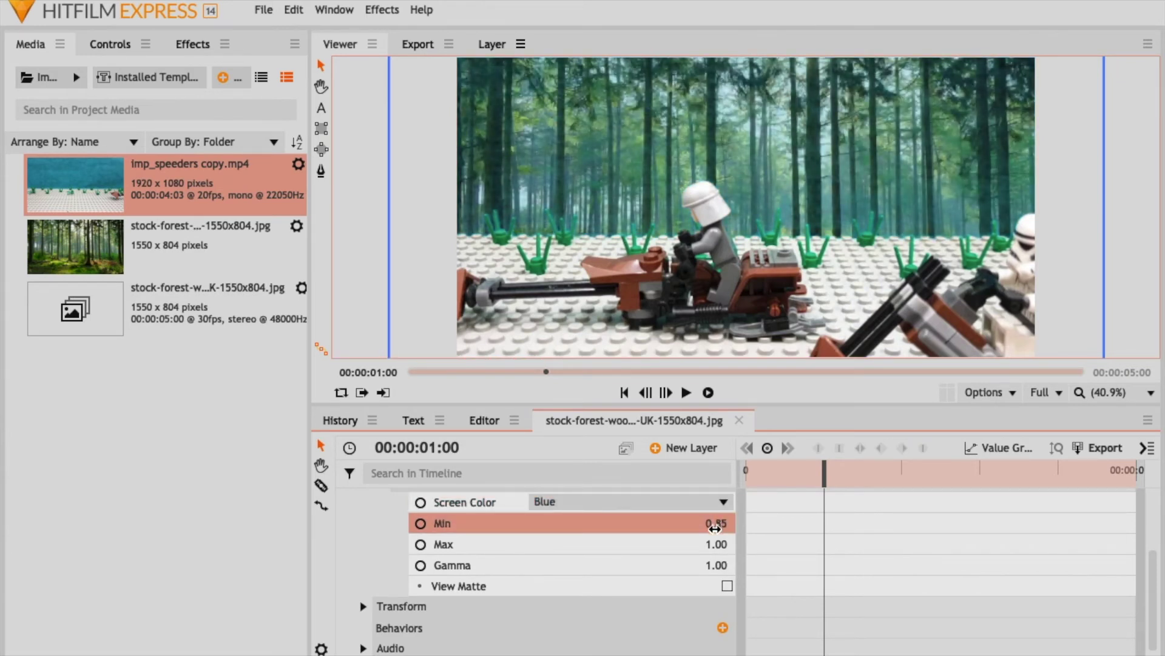
mouse_move(716, 544)
mouse_down()
mouse_move(683, 544)
mouse_move(716, 544)
mouse_move(704, 544)
mouse_move(734, 523)
mouse_move(699, 522)
mouse_move(726, 544)
mouse_up()
drag(716, 565, 722, 565)
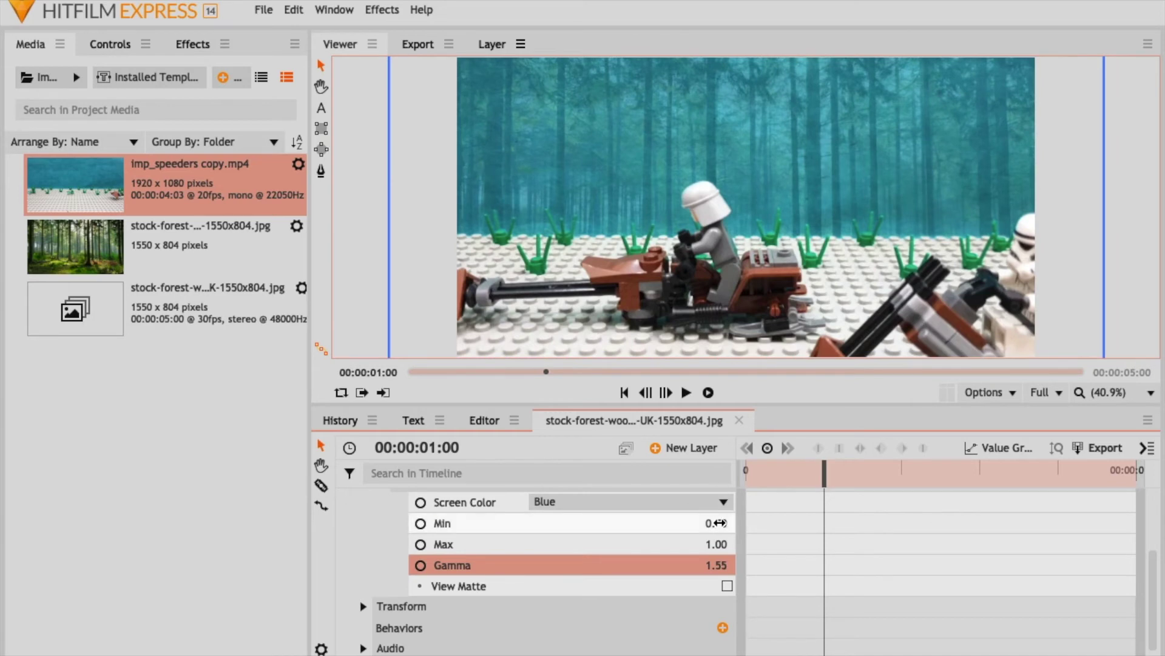
drag(716, 523, 737, 523)
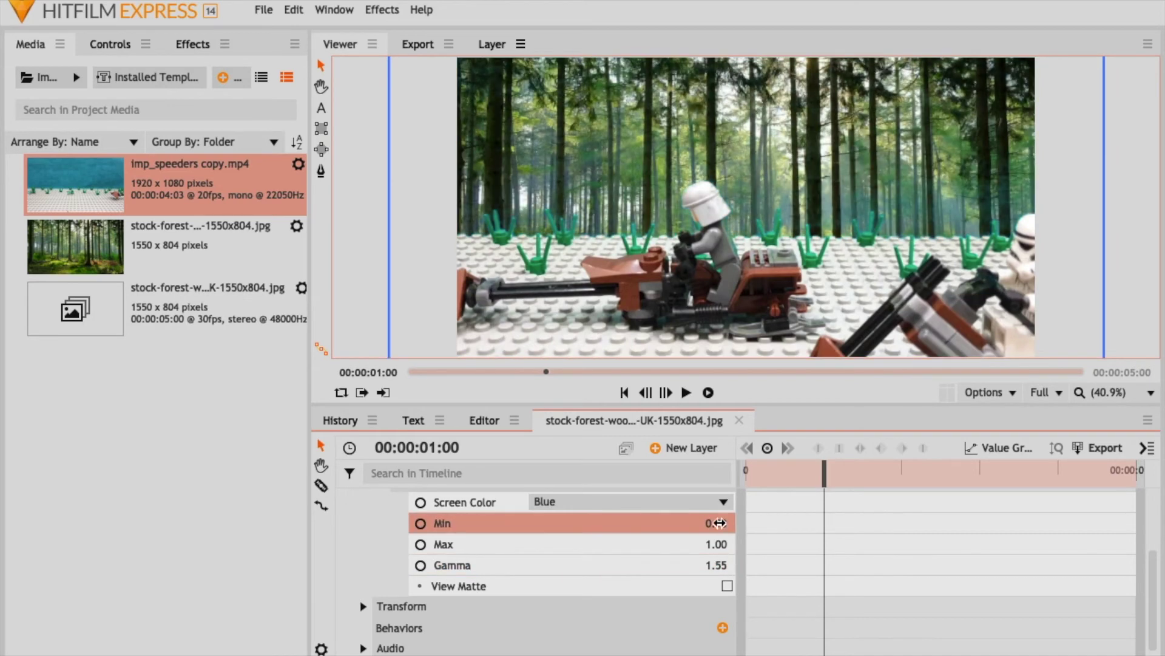
drag(716, 565, 726, 565)
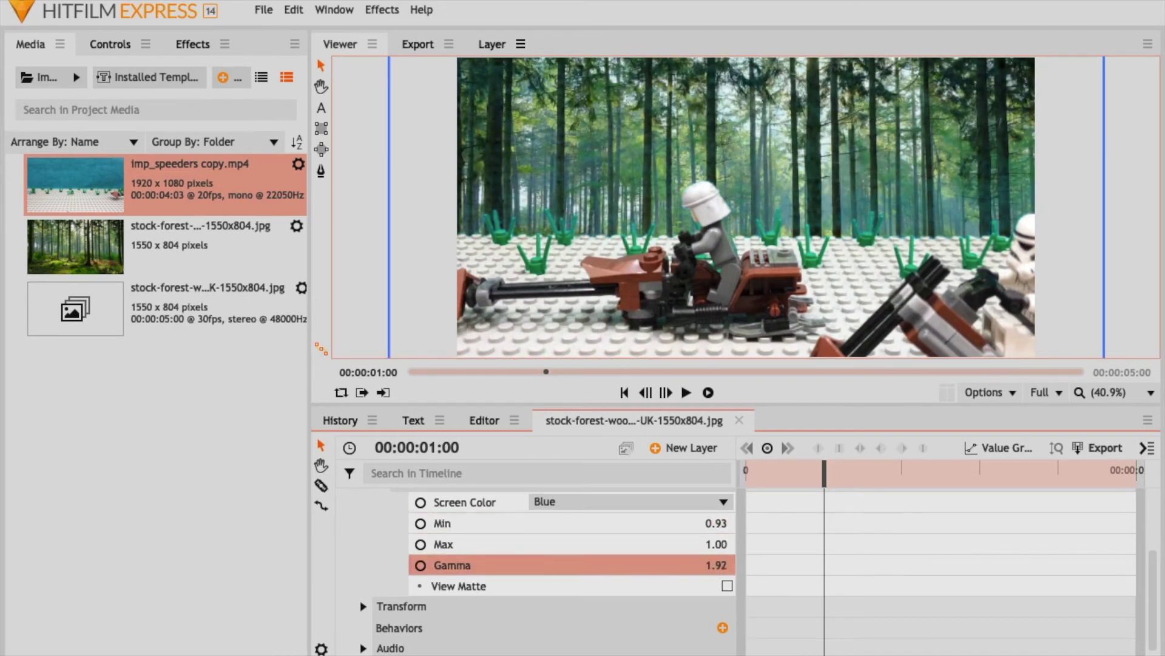
drag(716, 565, 695, 565)
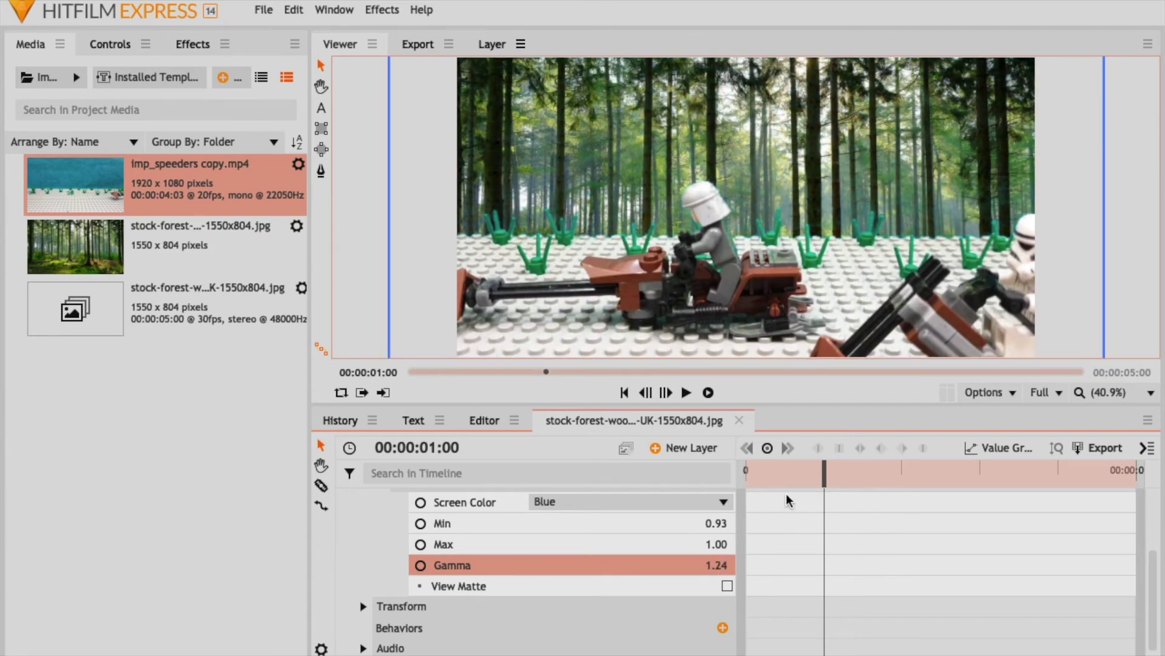
drag(783, 474, 745, 477)
key(space)
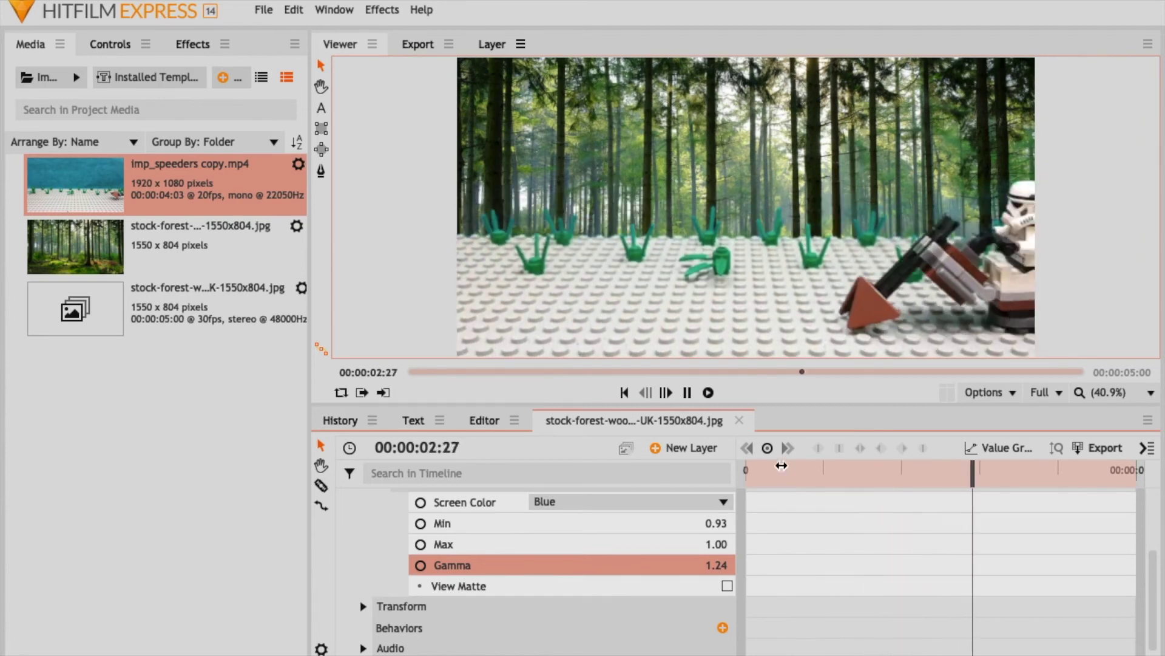
- Preview the keyed speeder footage over the forest several times from the start
drag(781, 465, 745, 468)
key(space)
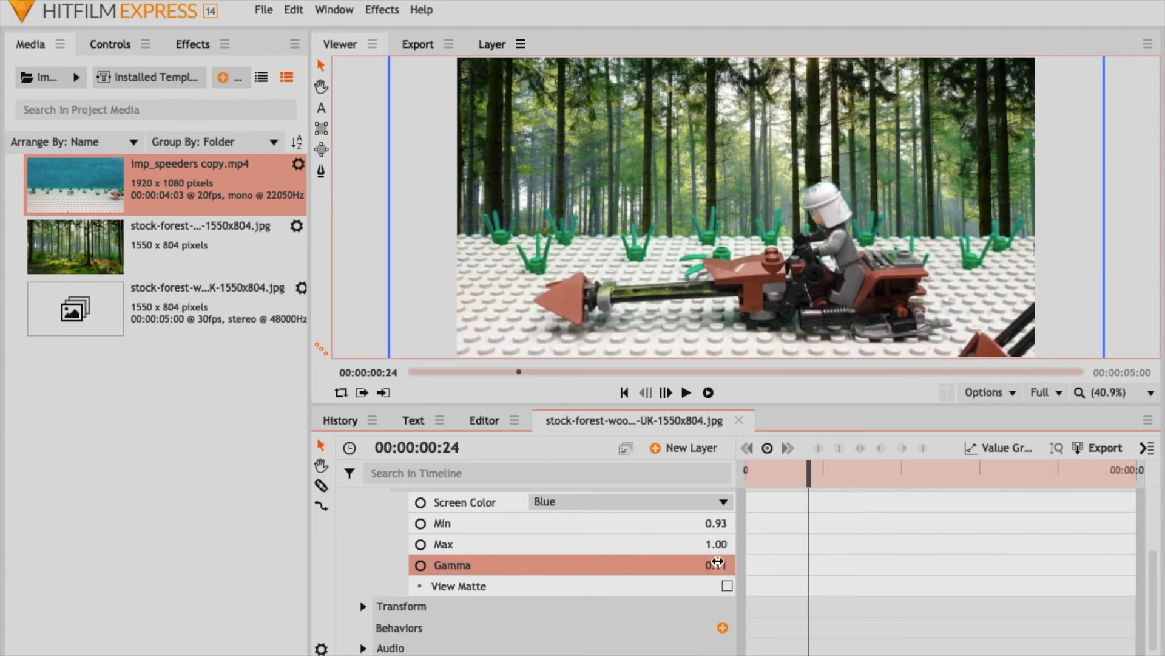
drag(764, 480, 747, 476)
key(space)
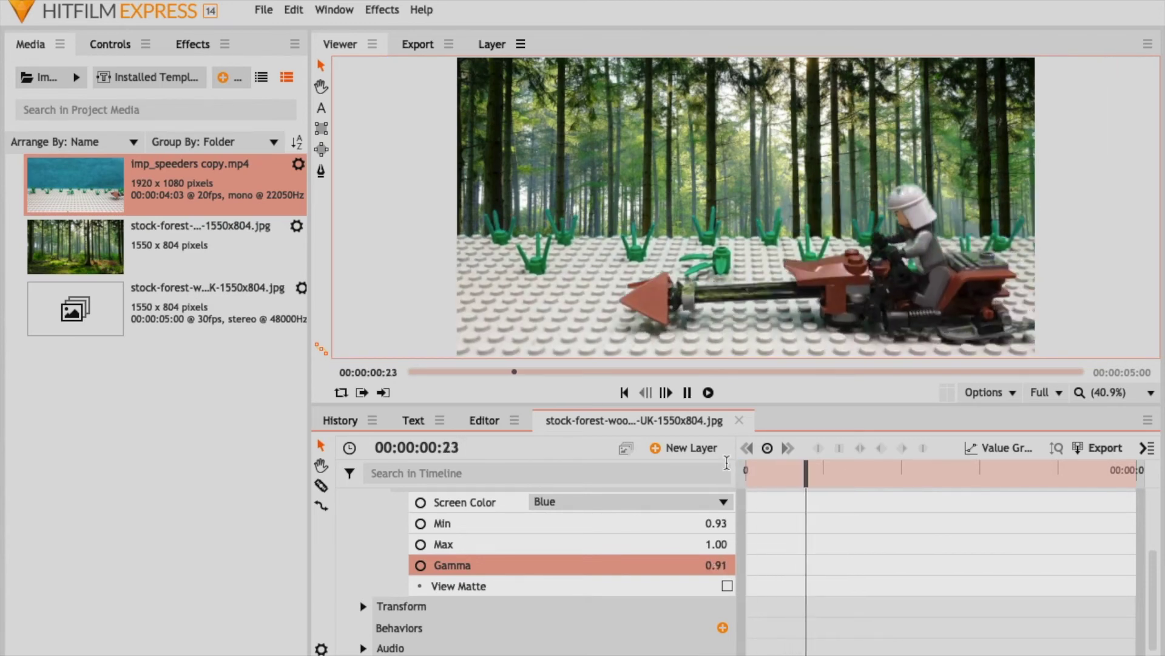
key(space)
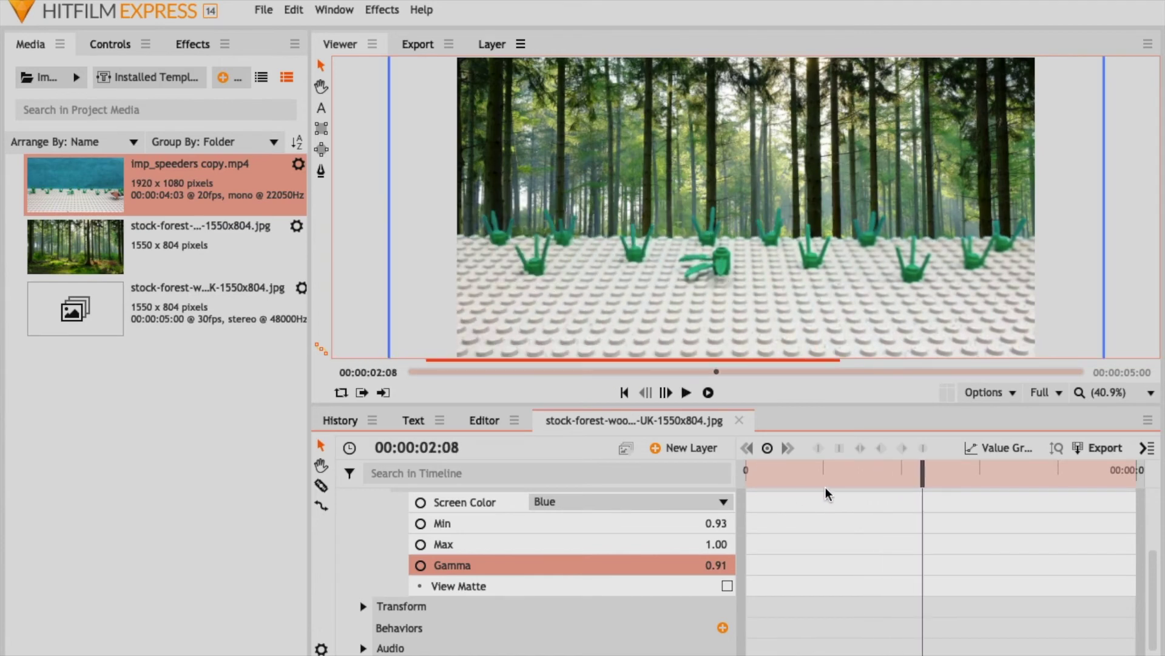
drag(826, 480, 741, 481)
key(space)
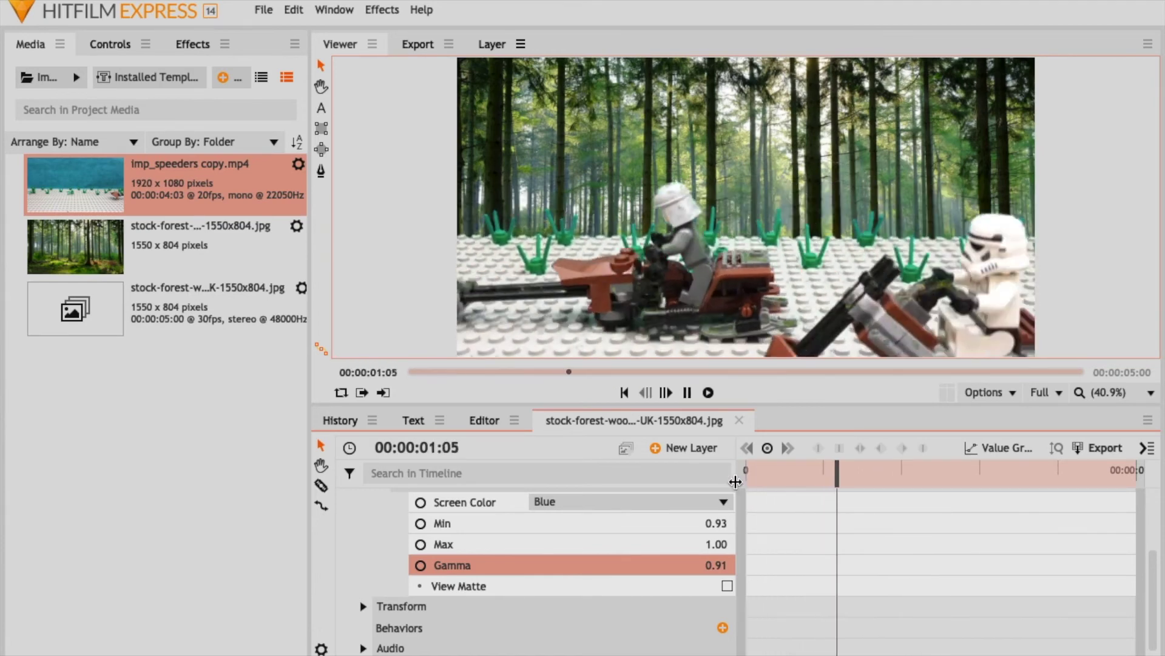
key(space)
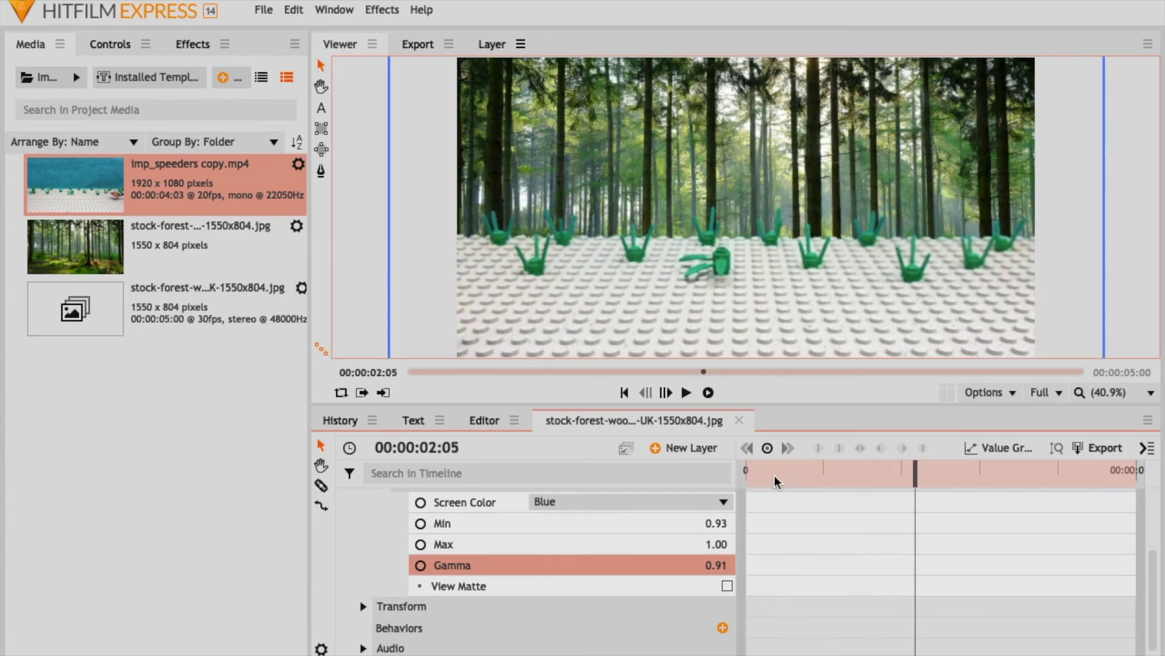
mouse_move(775, 475)
mouse_down()
mouse_move(750, 483)
mouse_move(778, 473)
mouse_up()
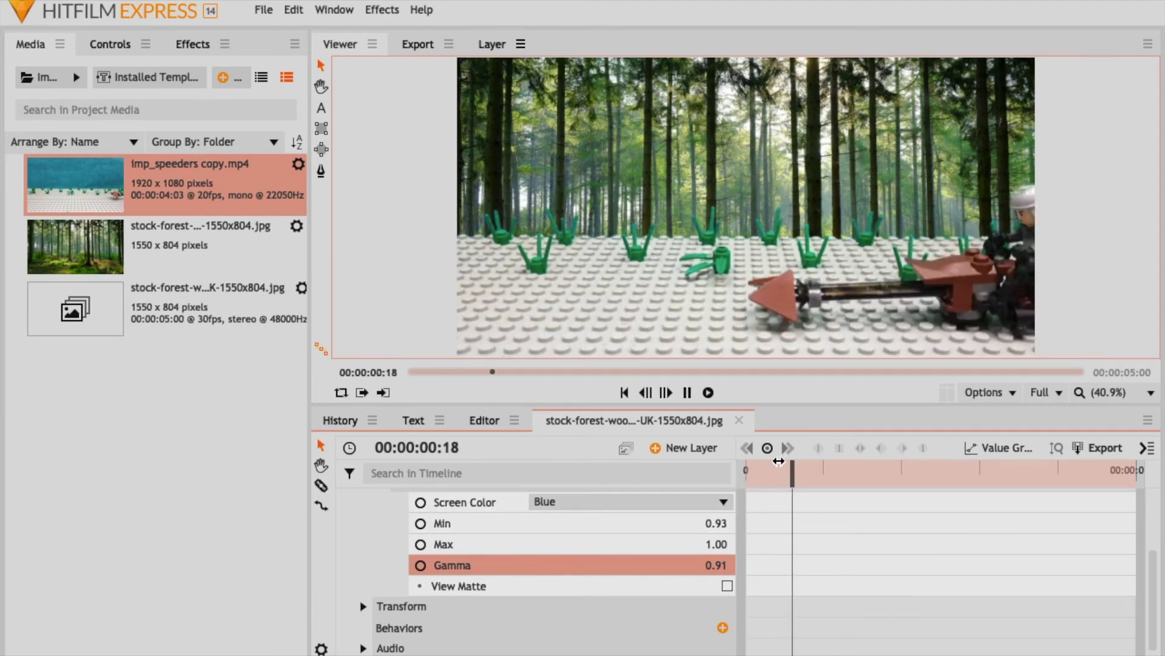
key(space)
- Set Min to 0.75 and Gamma to 0.16, checking edges at frames 00:00:00:12 and 00:00:00:19
drag(716, 523, 735, 543)
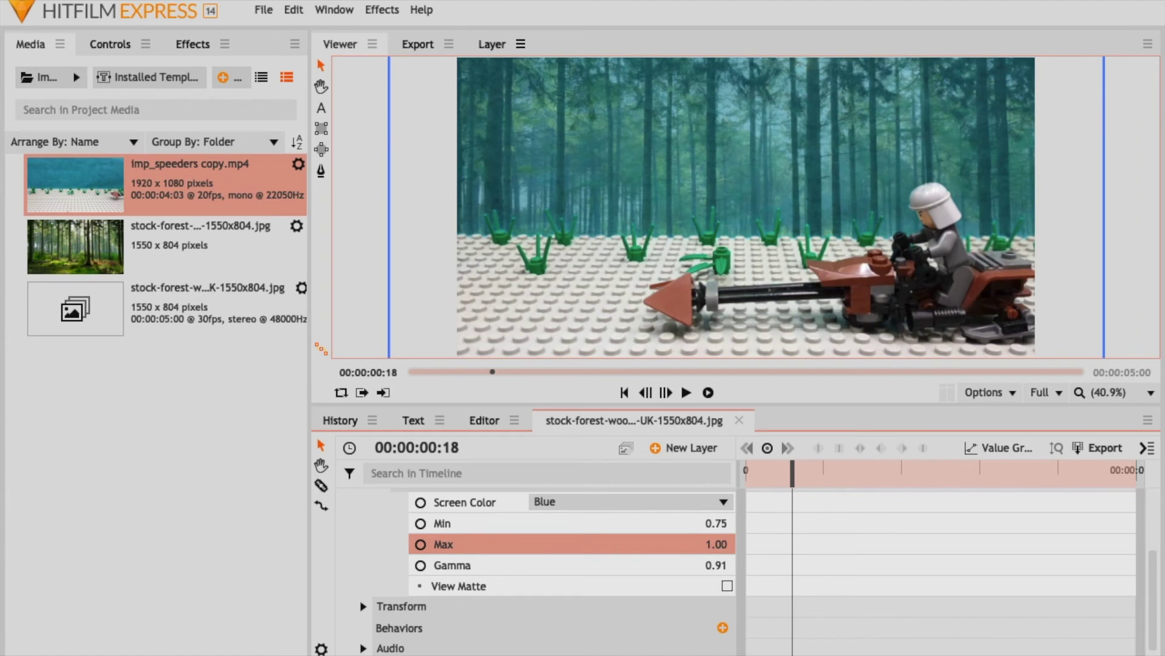
drag(716, 566, 692, 565)
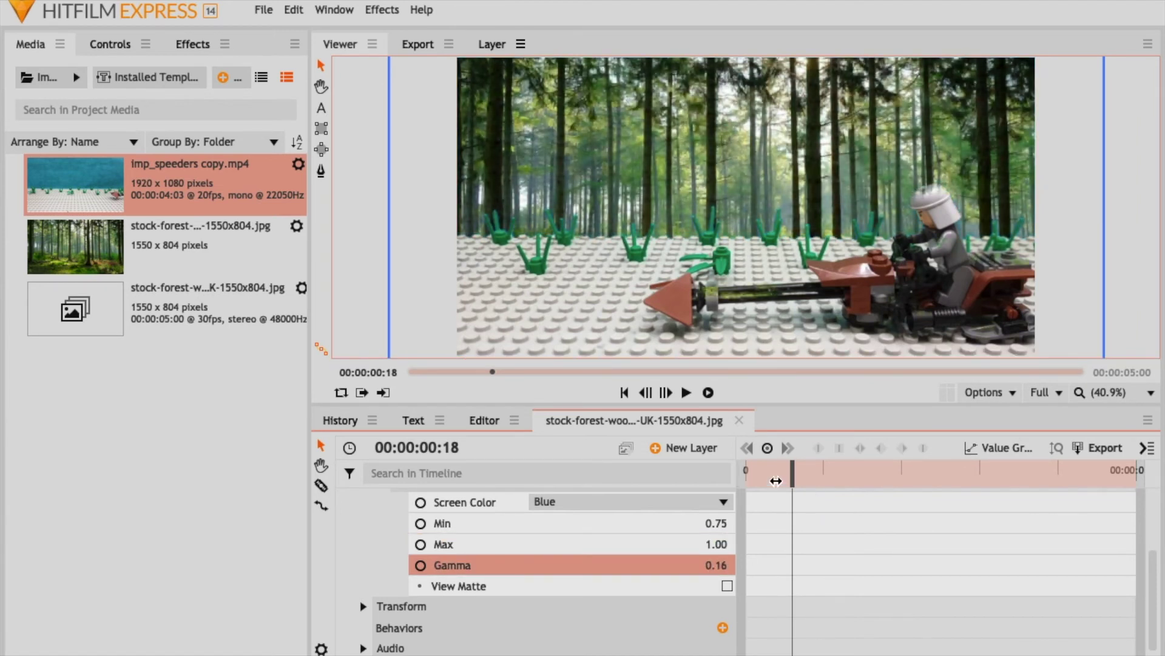
mouse_move(776, 480)
mouse_down()
mouse_move(767, 481)
mouse_move(777, 481)
mouse_up()
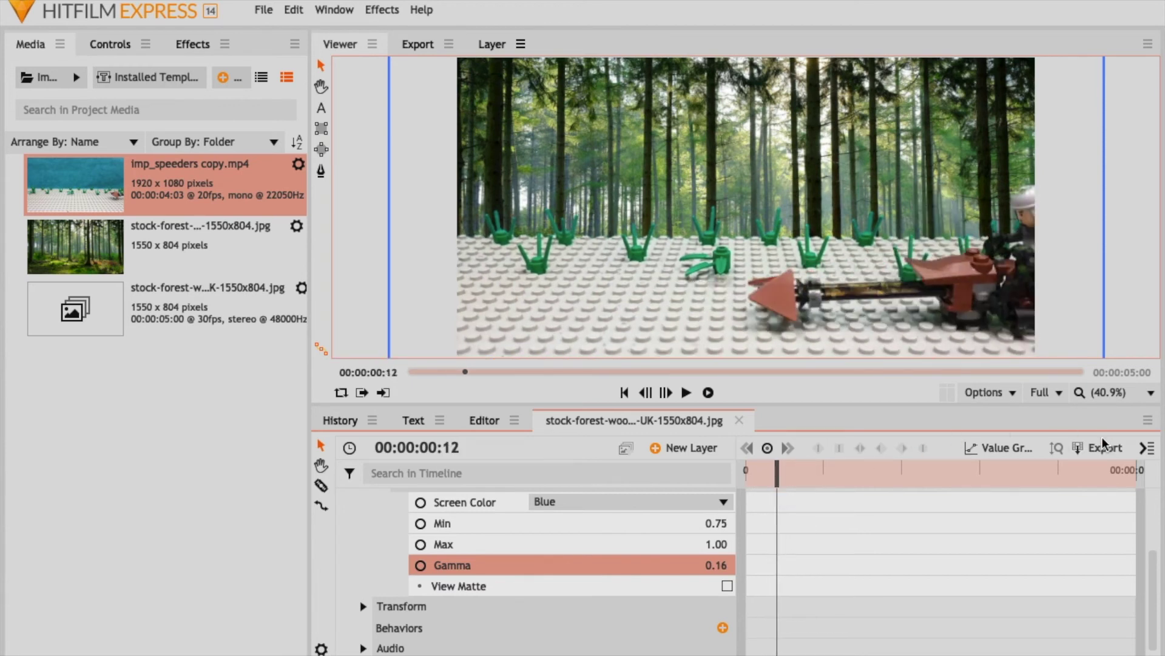
drag(797, 483, 797, 481)
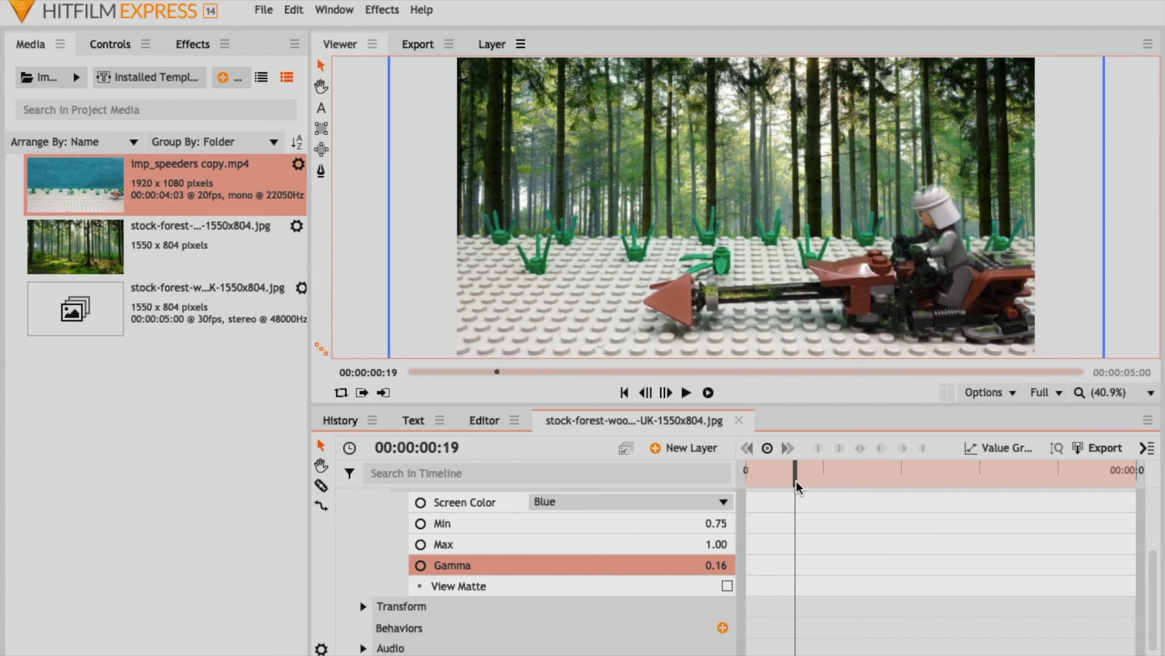